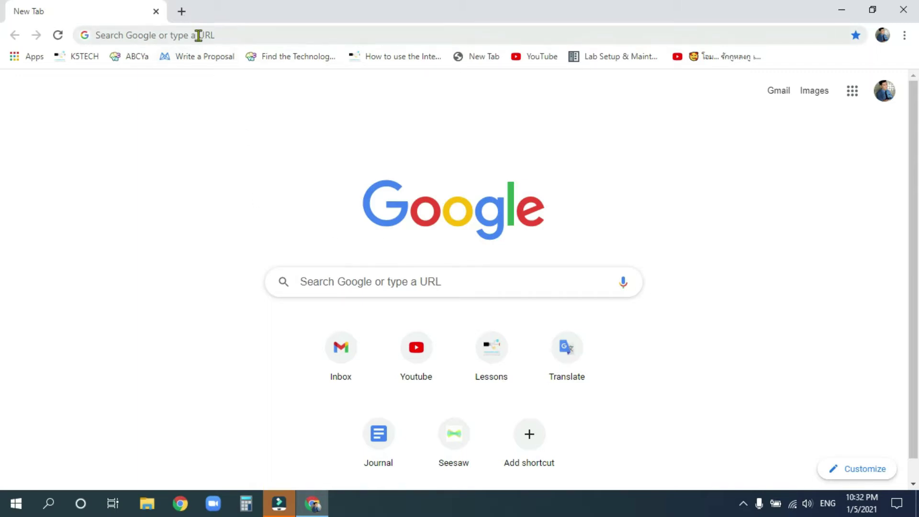
Step: Enter k5tech.net in Chrome's address bar to load the K5 Technology Curriculum homepage
click(179, 35)
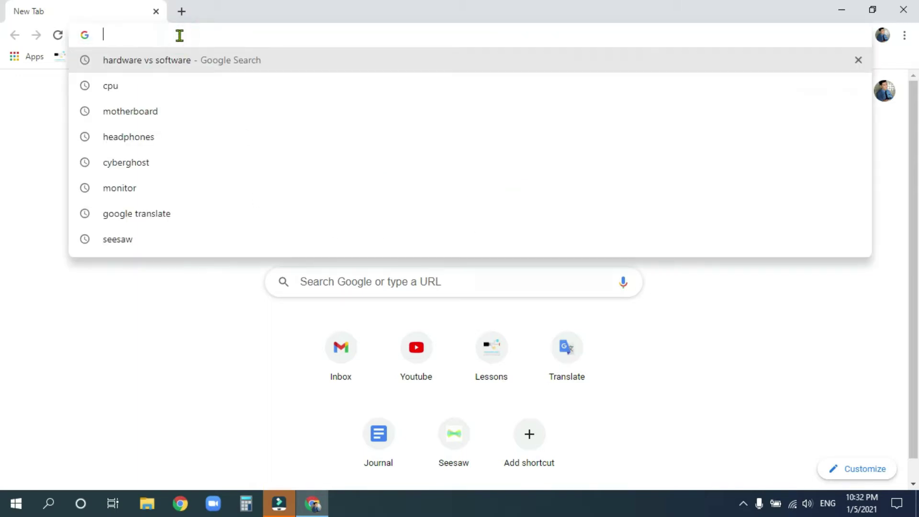
text(k)
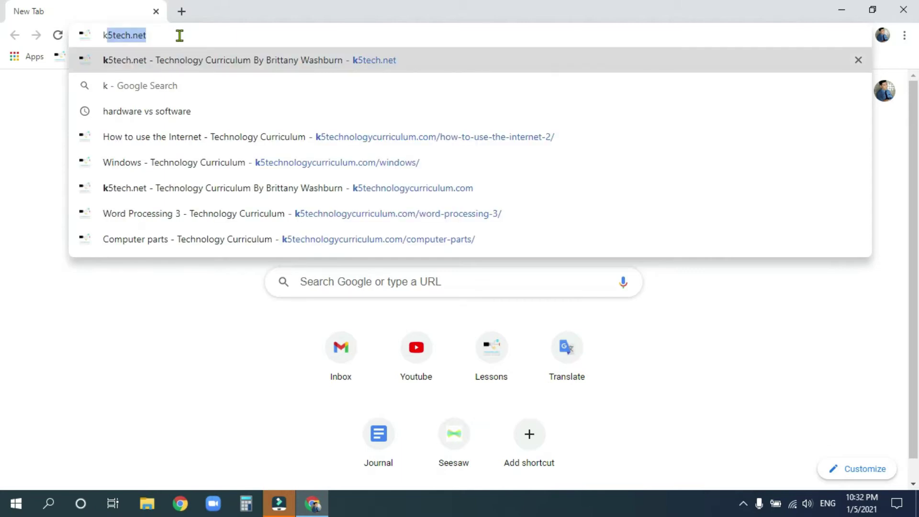
text(5tech)
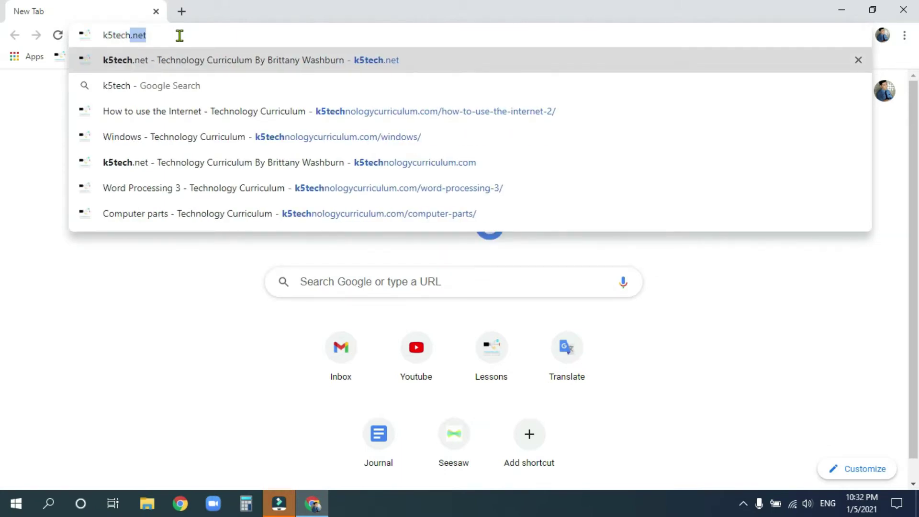
text(.net)
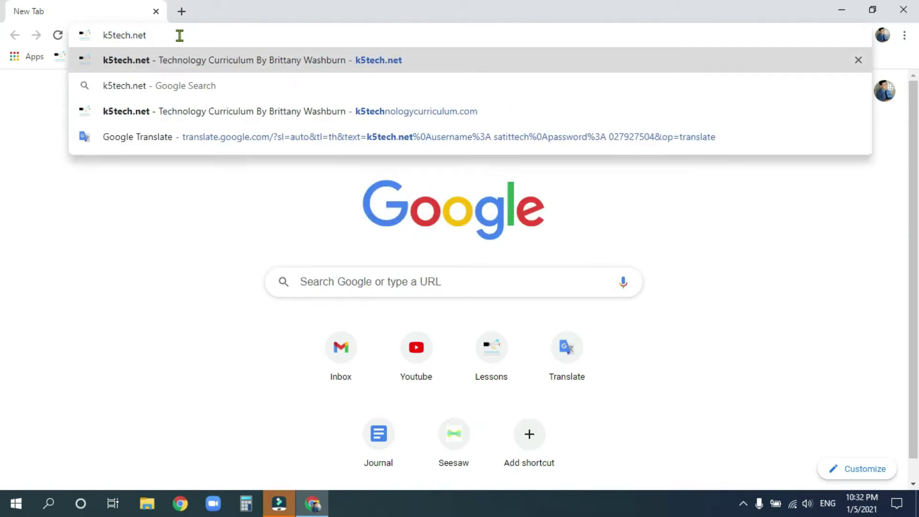
key(Return)
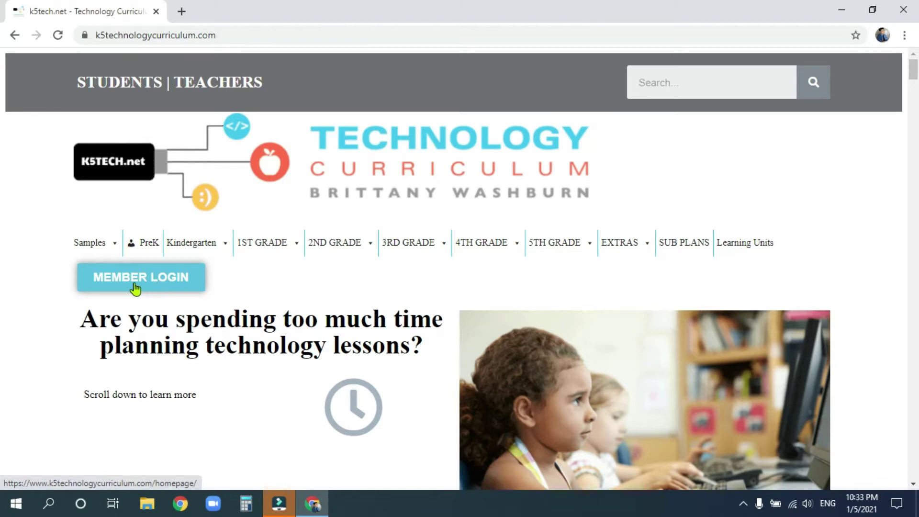
Step: Sign in through MEMBER LOGIN on the K5 Technology Curriculum site
click(147, 287)
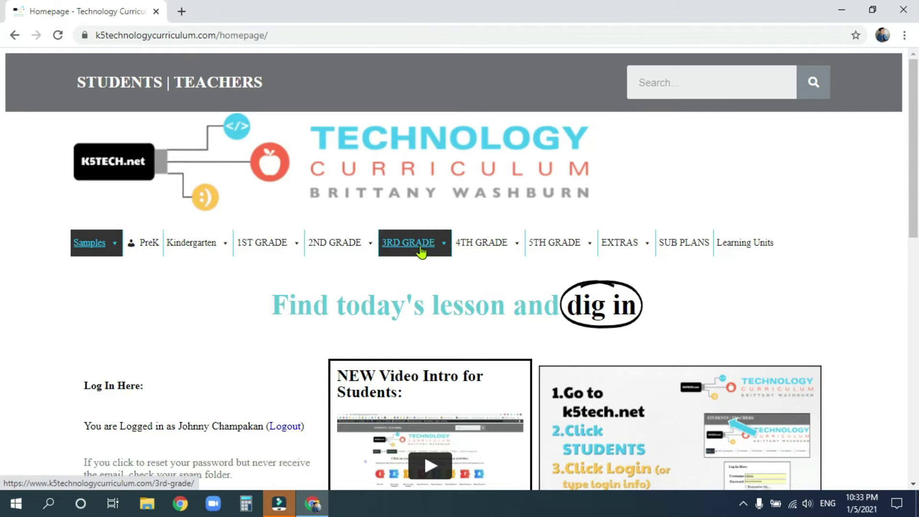
Step: Open the 3rd Grade Word Processing 3 lesson and scroll down to its learning module links
mouse_move(434, 247)
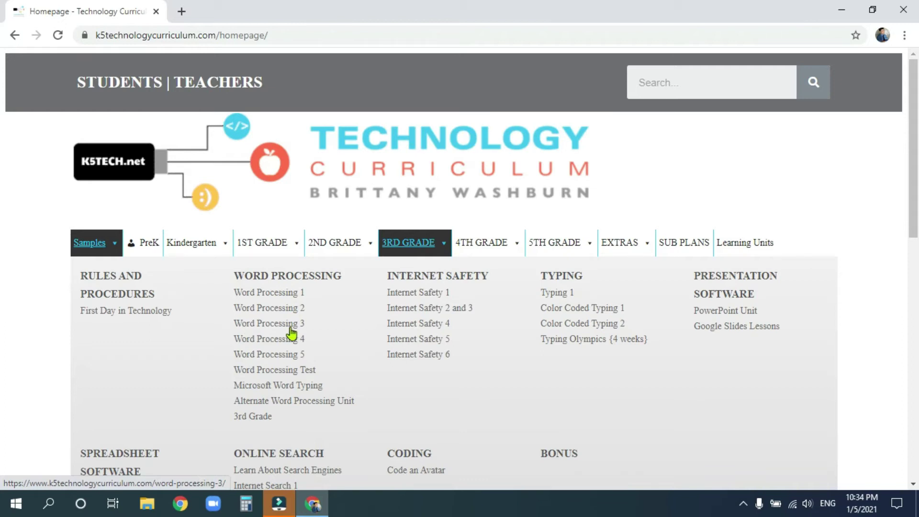
click(269, 326)
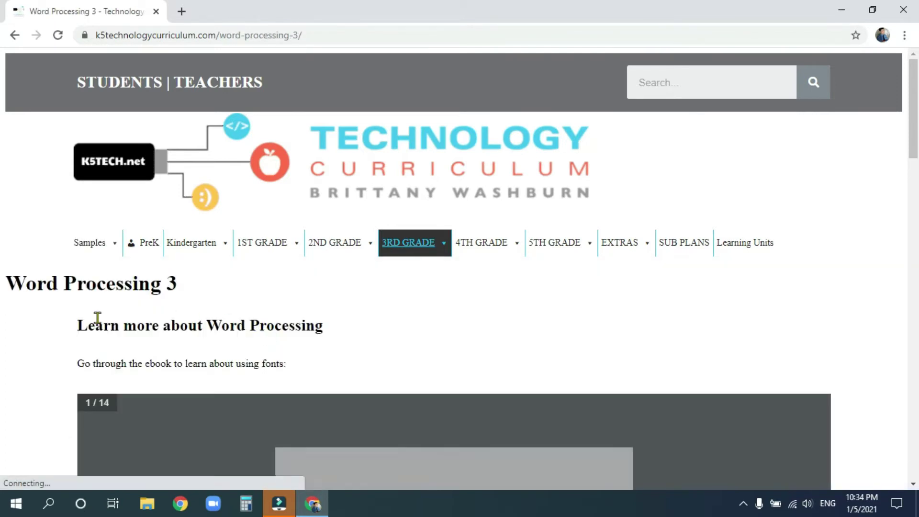
scroll(38, 316, down, 5)
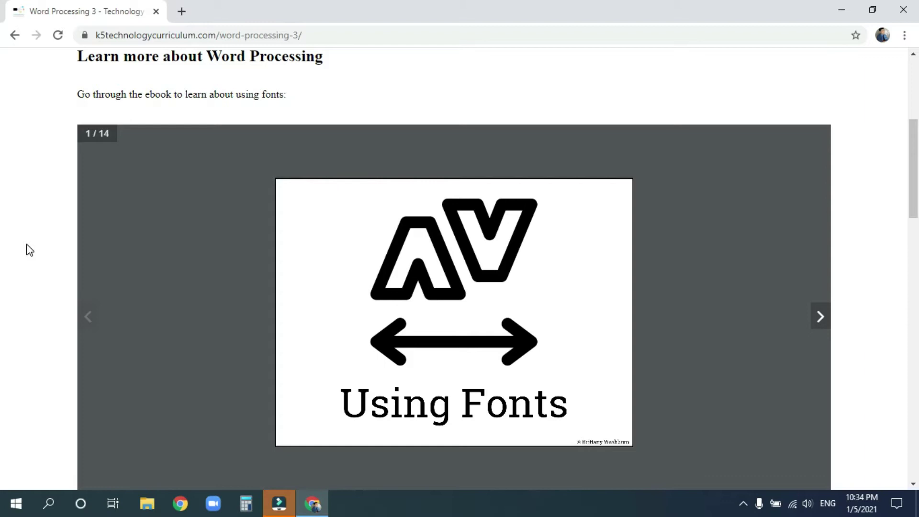
scroll(30, 249, down, 2)
scroll(29, 249, down, 2)
scroll(30, 249, up, 2)
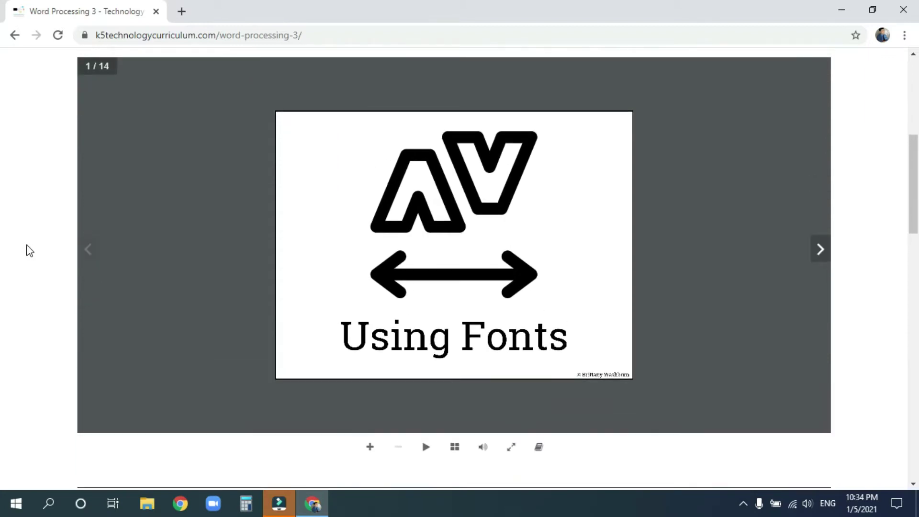
scroll(30, 250, down, 7)
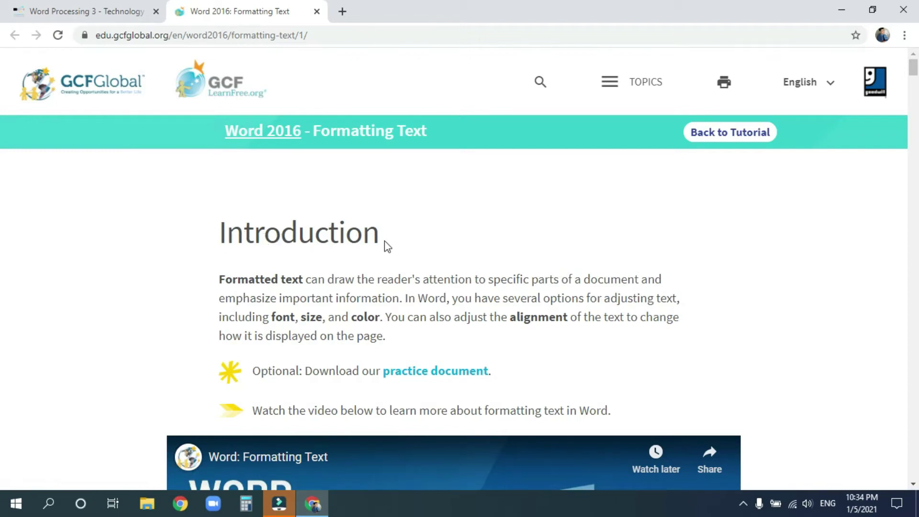
Step: Download the practice .docx from the GCFGlobal Word 2016 Formatting Text page
drag(386, 238, 226, 234)
scroll(456, 272, down, 1)
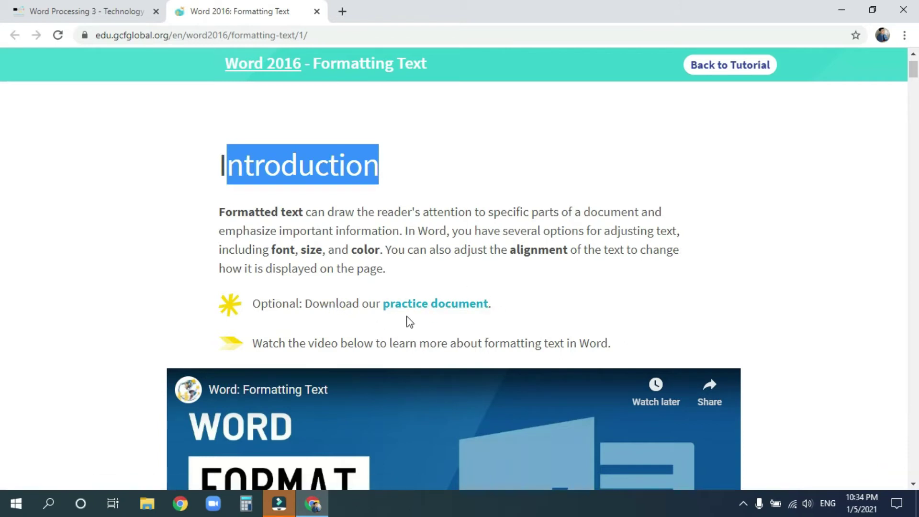
click(451, 309)
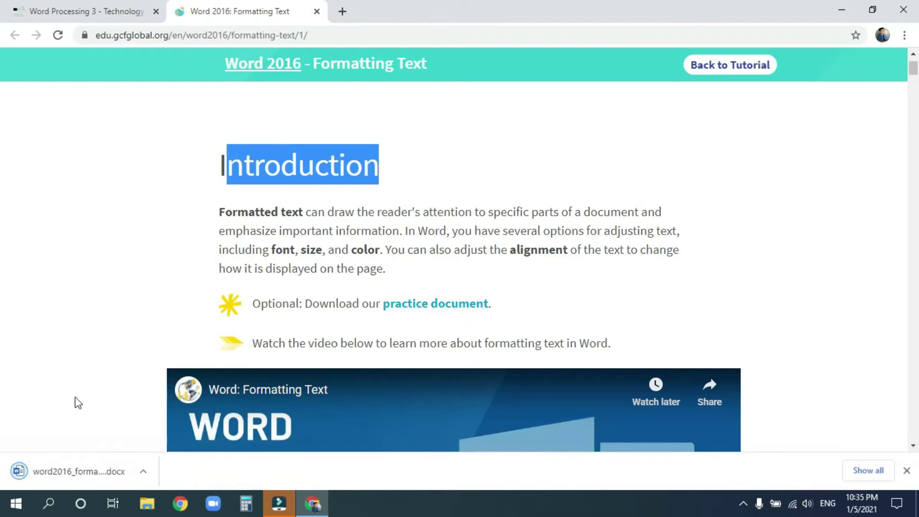
Step: Open the downloaded practice file, enable editing and dismiss the Updates Available notice
click(57, 471)
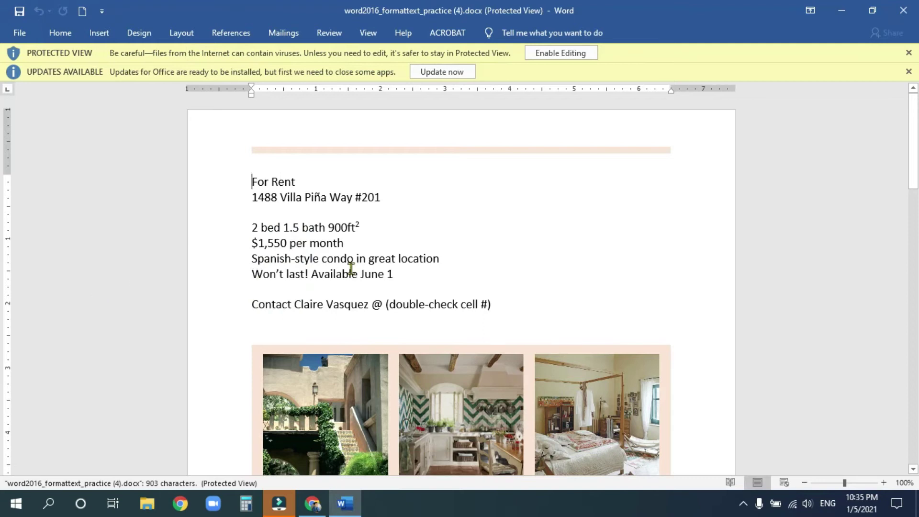
click(555, 53)
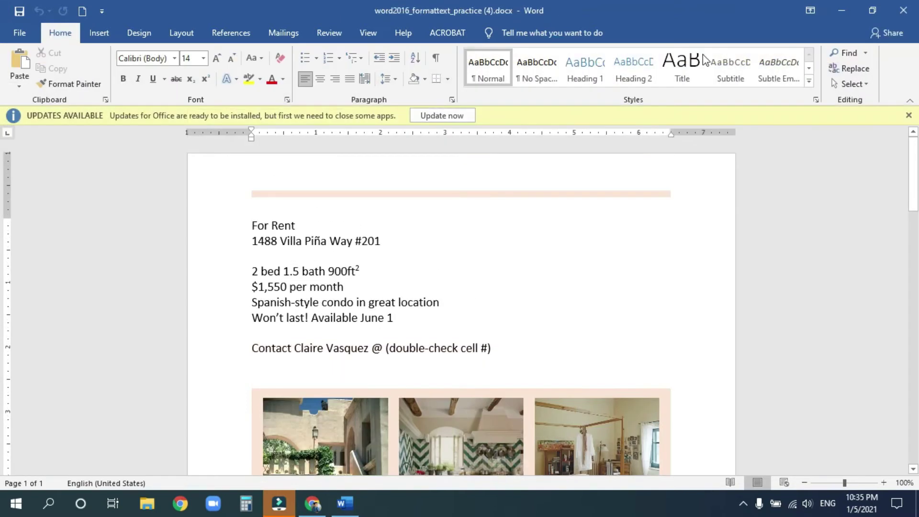
click(908, 116)
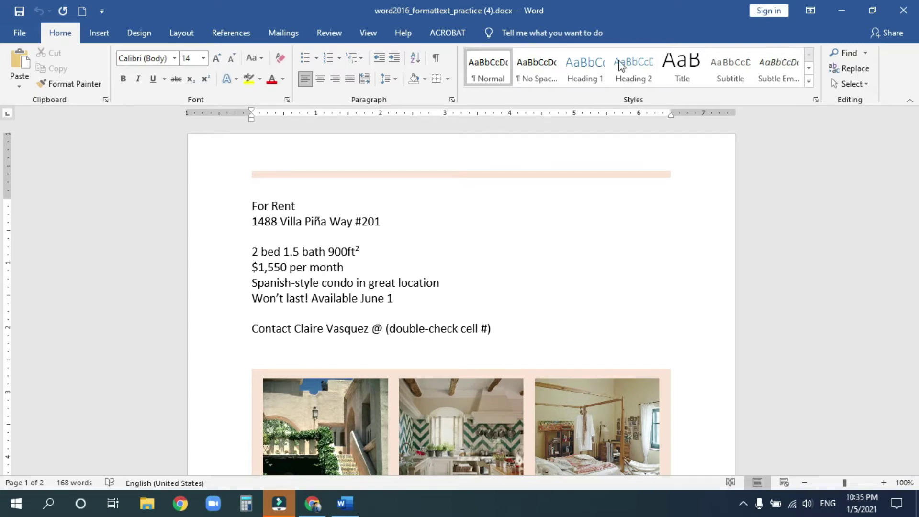
Step: Pin the ribbon so the Home commands stay displayed, then move to the price line
click(909, 101)
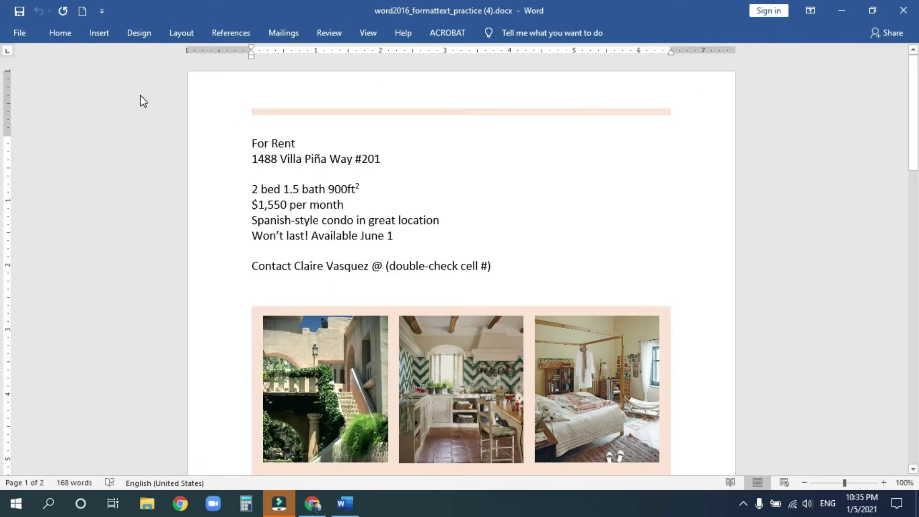
click(61, 34)
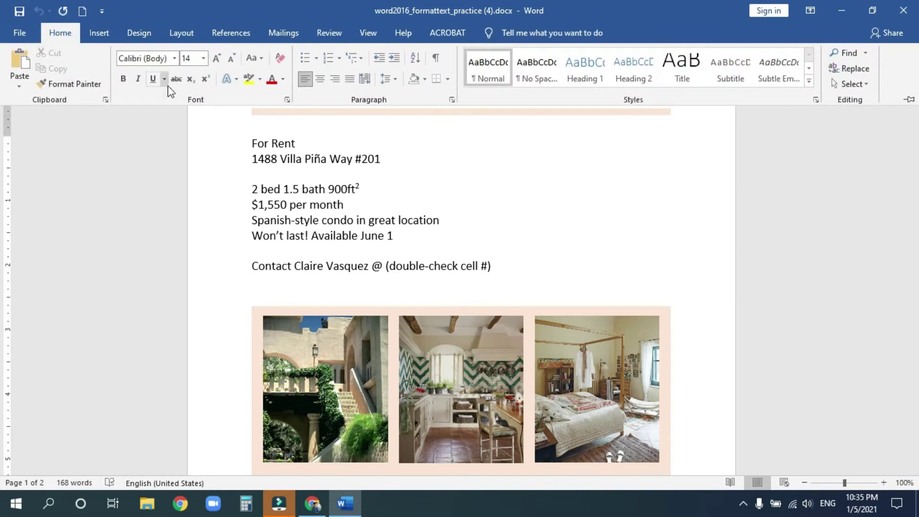
click(308, 194)
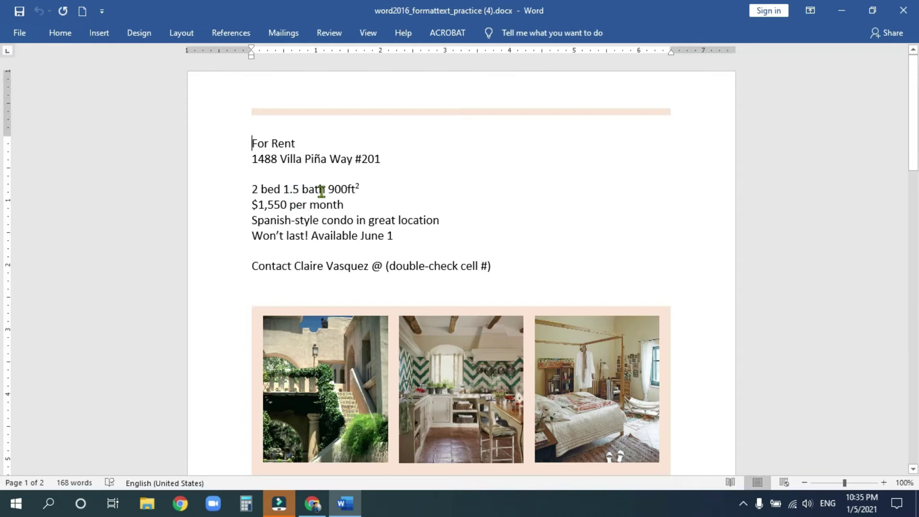
click(246, 145)
click(61, 33)
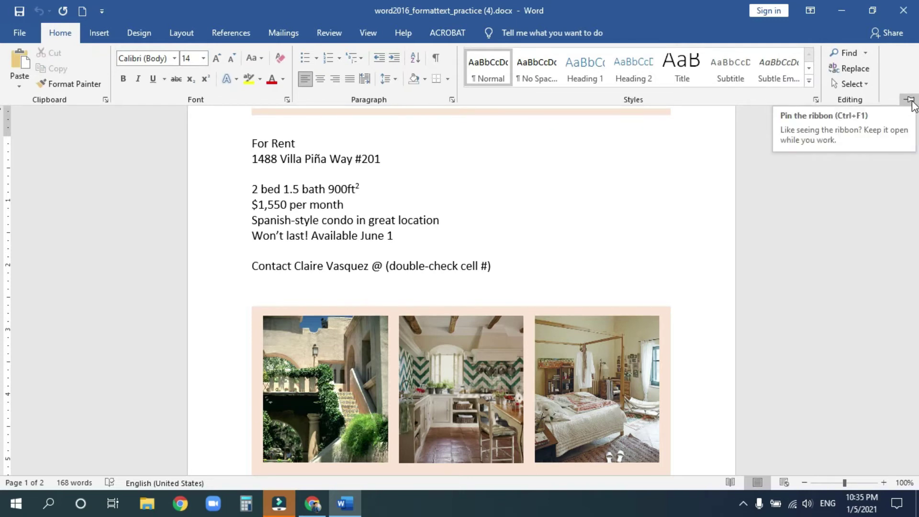
click(912, 101)
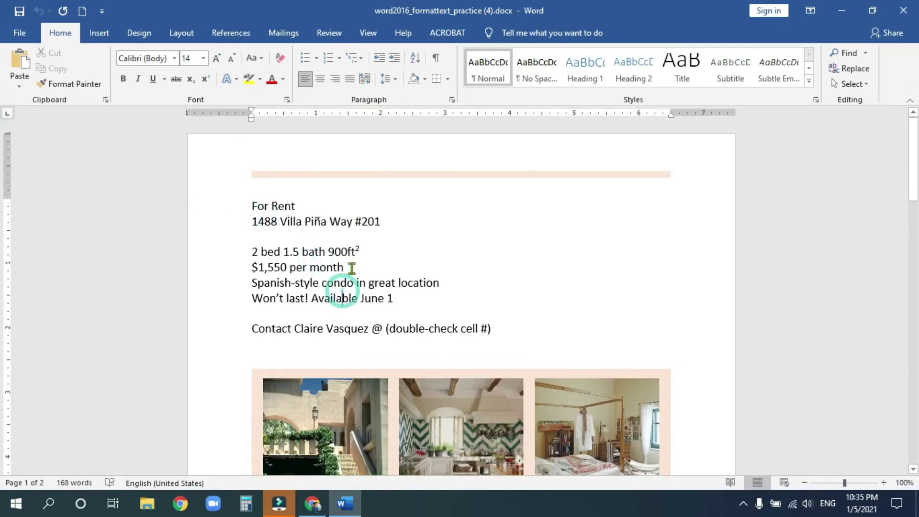
click(349, 263)
click(348, 250)
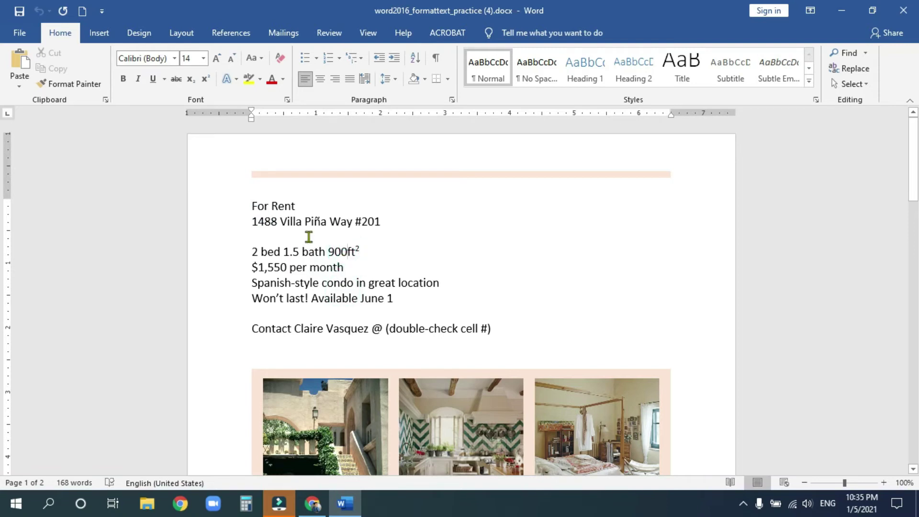
key(Down)
key(ctrl+Left)
Step: Select the word 'great', then the whole Spanish-style condo line
click(292, 206)
click(379, 284)
right_click(380, 284)
double_click(380, 283)
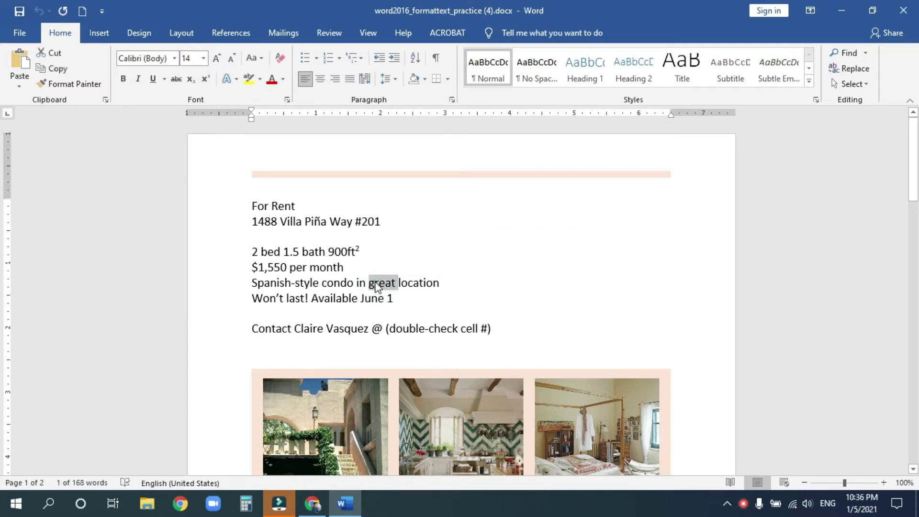
triple_click(377, 283)
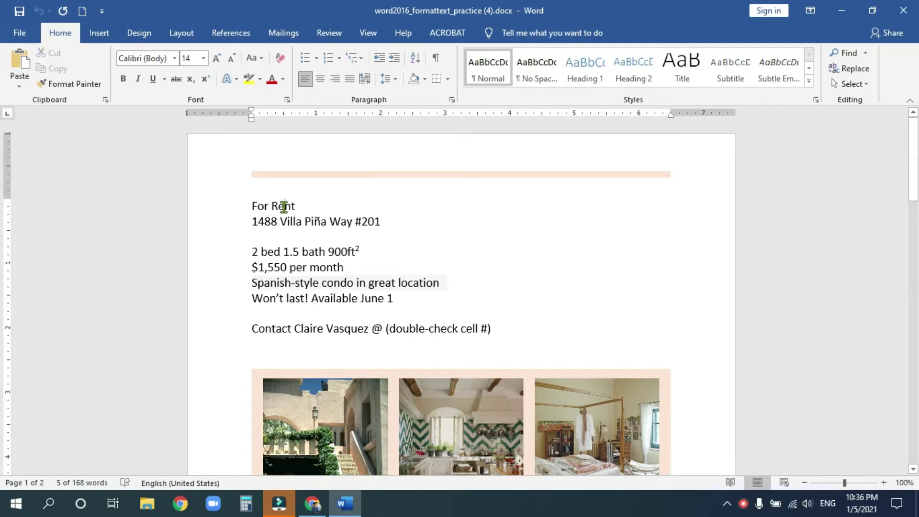
Step: Select the entire For Rent heading line
double_click(284, 207)
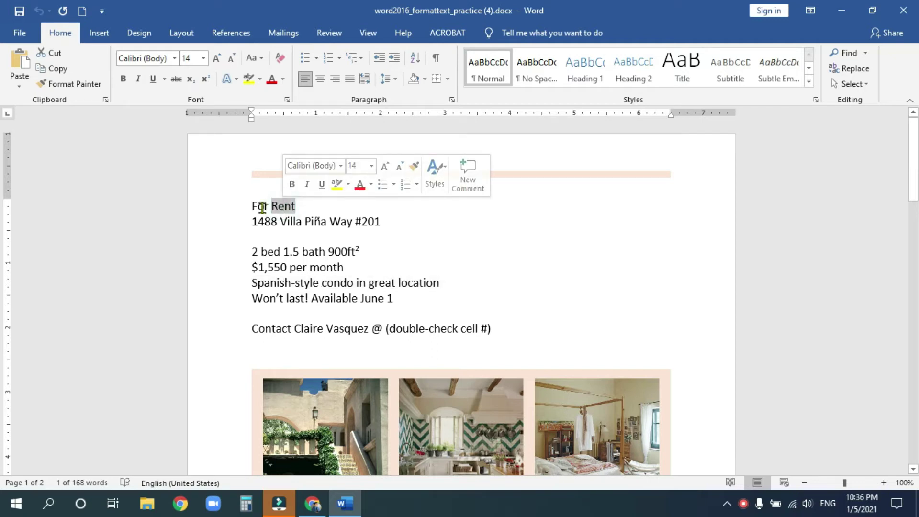
double_click(262, 206)
click(263, 206)
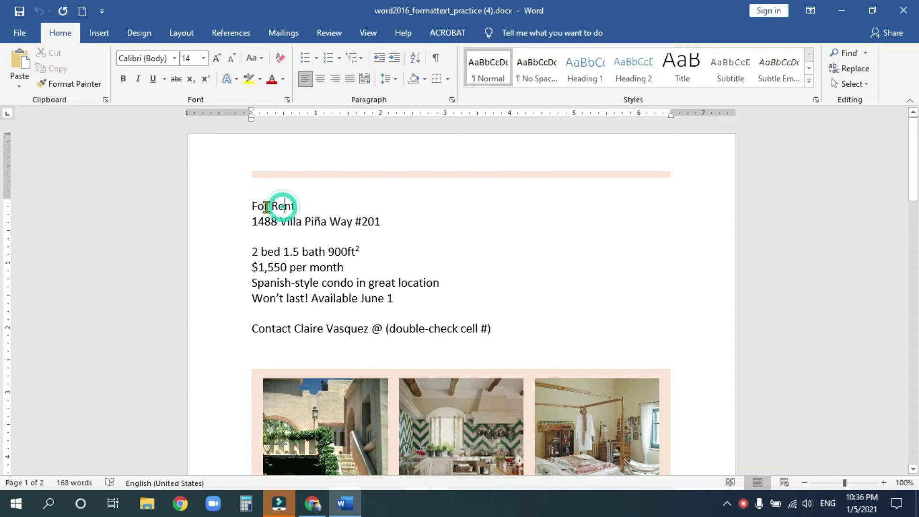
click(282, 206)
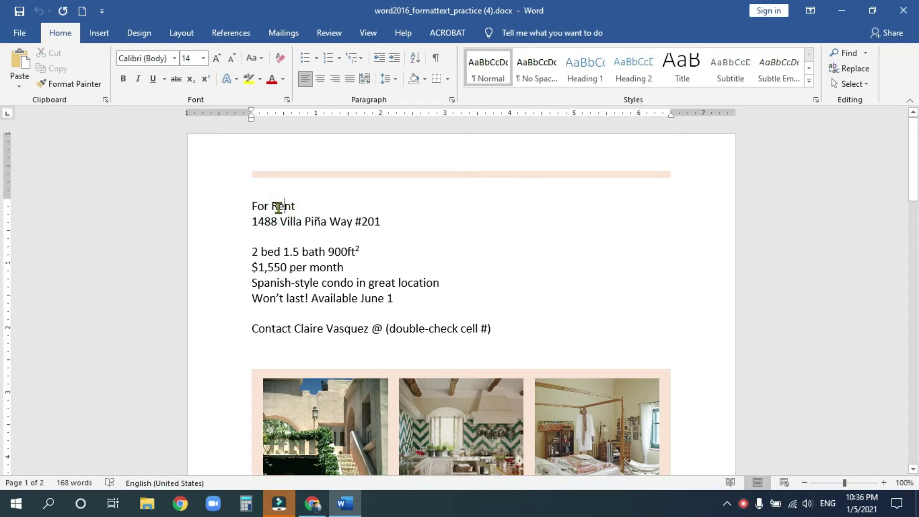
triple_click(282, 207)
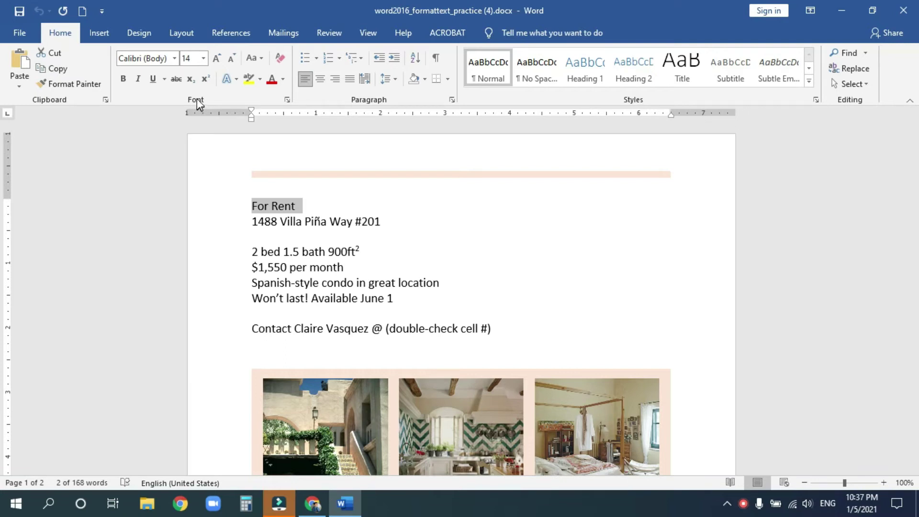
Step: Make the For Rent heading 48 point, then enlarge it several size steps
click(202, 60)
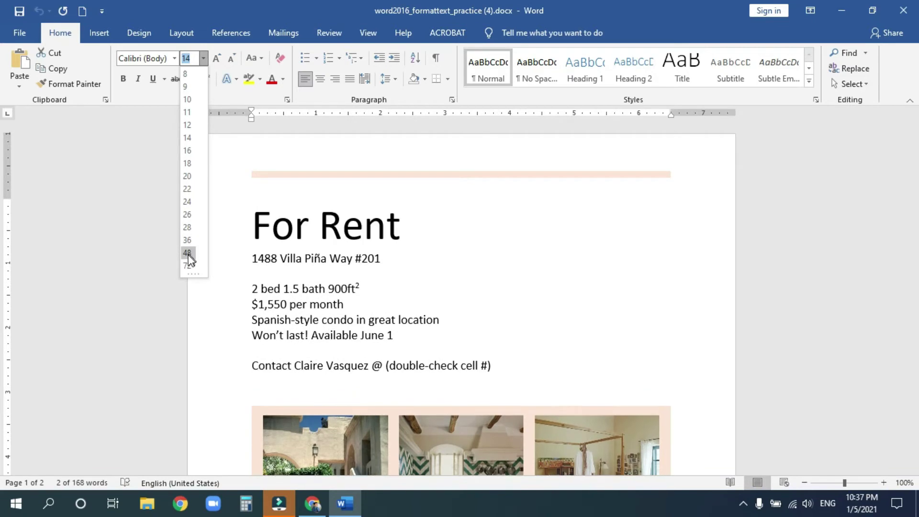
click(188, 253)
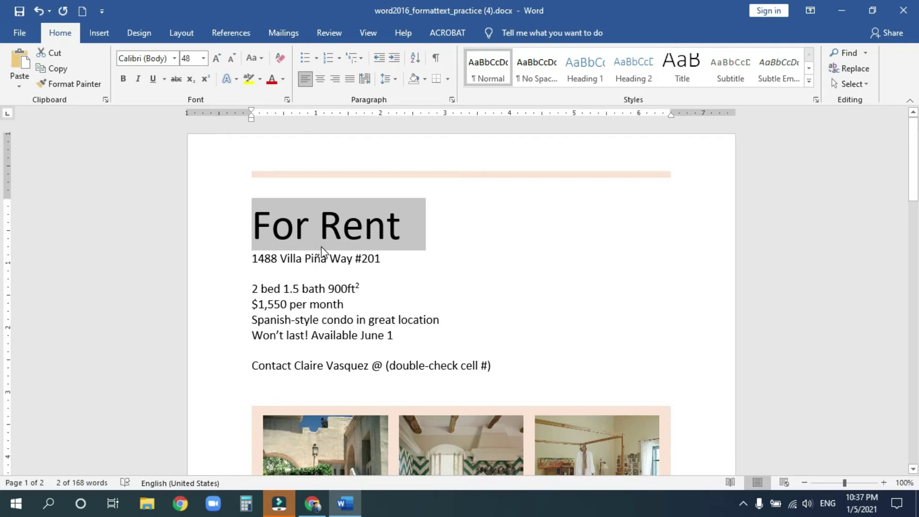
click(217, 63)
click(217, 63)
click(218, 64)
click(218, 63)
click(218, 64)
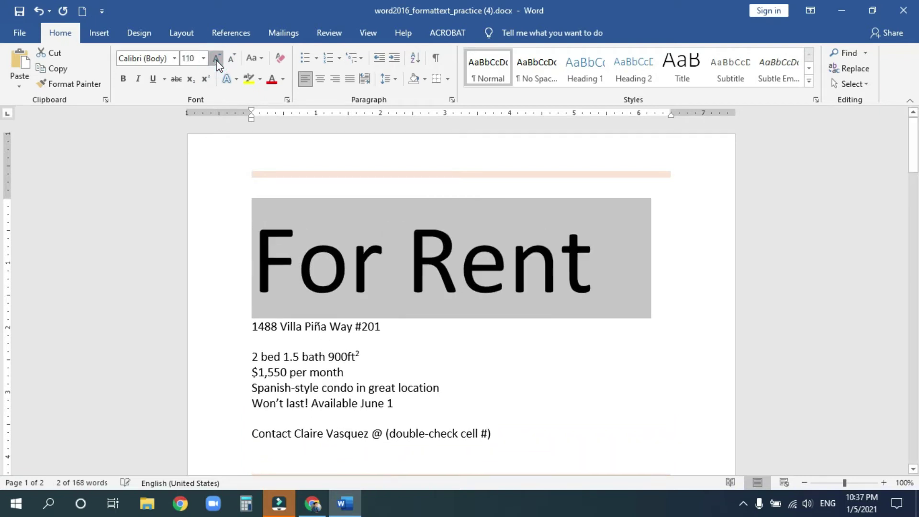
click(218, 63)
click(218, 63)
click(217, 62)
click(217, 61)
click(217, 61)
click(217, 61)
Step: Adjust the heading with Shrink and Grow Font until it settles at 72 point
click(231, 59)
click(231, 59)
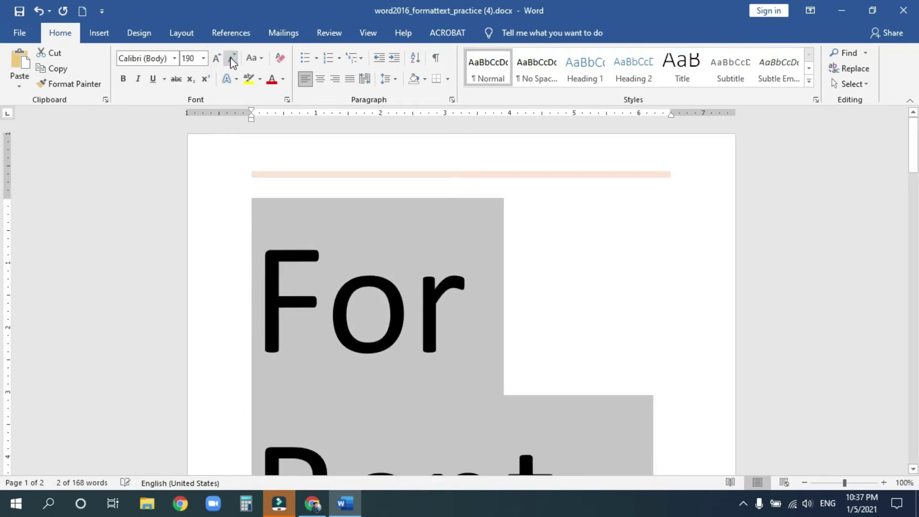
click(231, 59)
click(231, 60)
click(231, 60)
click(230, 59)
click(231, 59)
click(231, 59)
click(231, 59)
click(231, 60)
click(231, 59)
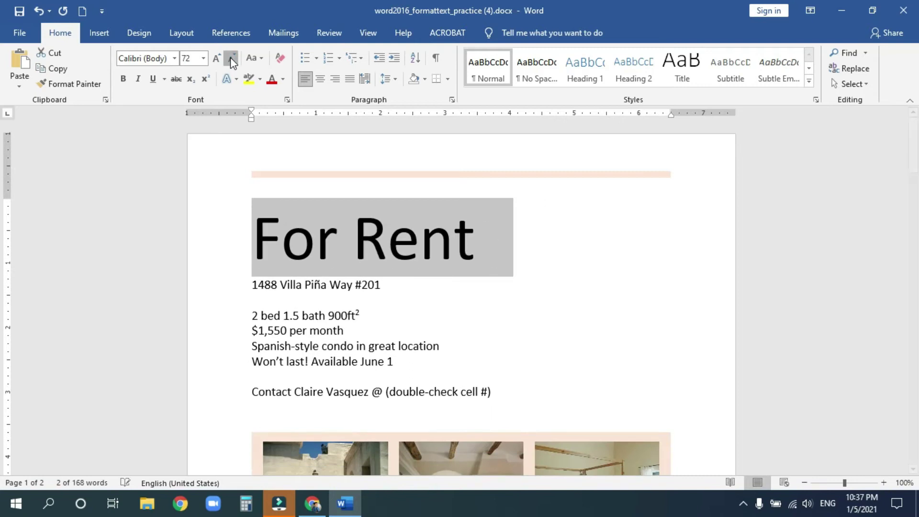
click(231, 59)
click(216, 60)
click(216, 60)
click(216, 61)
click(216, 60)
click(216, 60)
click(216, 60)
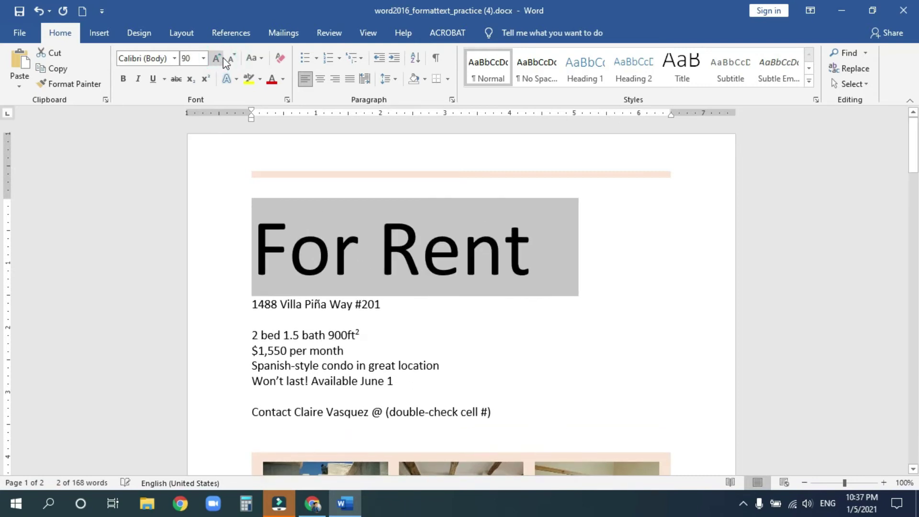
click(229, 61)
click(229, 61)
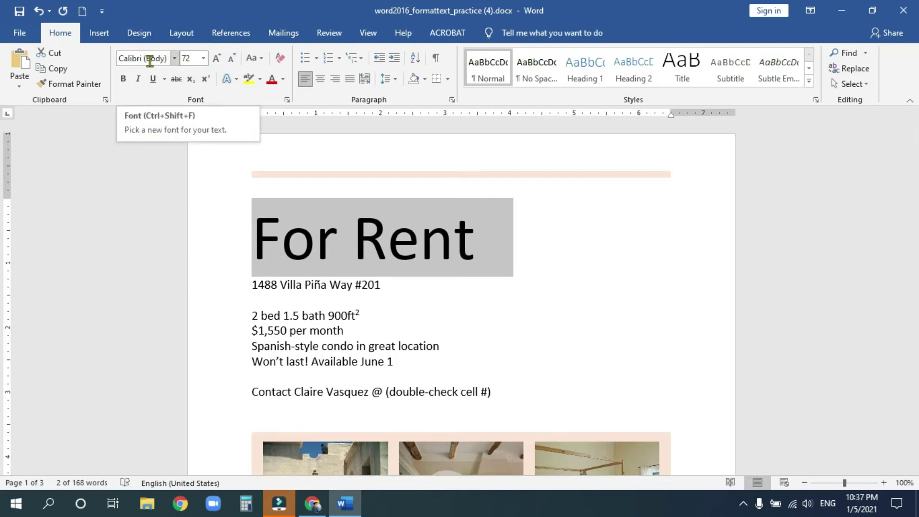
Step: Try French Script MT on the For Rent heading, then switch it to Arial Black
click(174, 60)
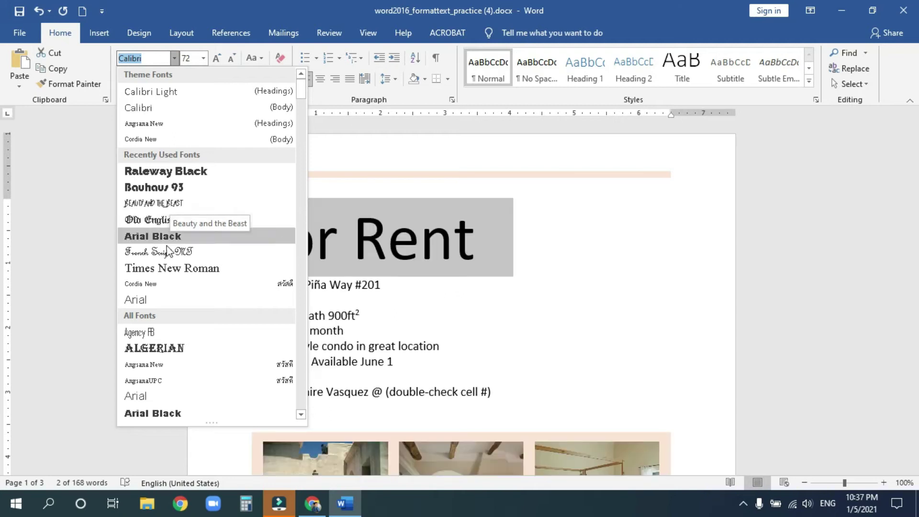
click(166, 257)
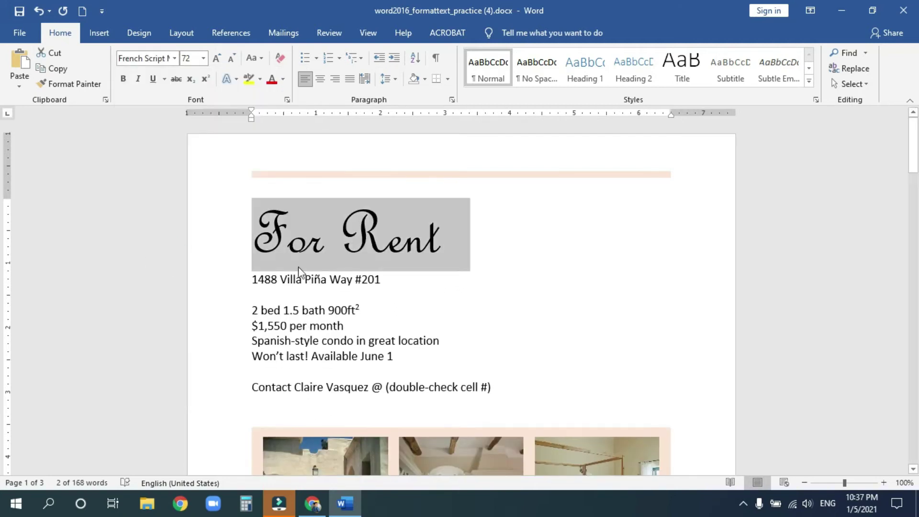
scroll(230, 348, down, 4)
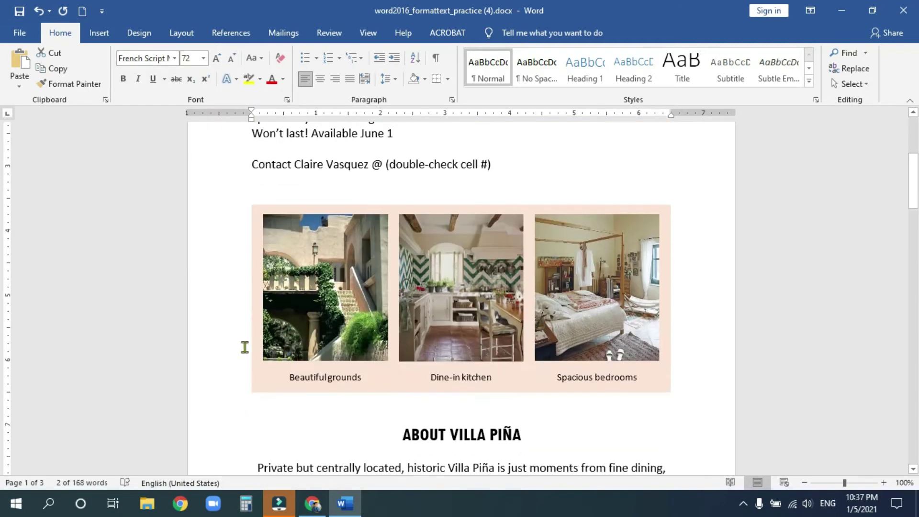
scroll(244, 347, up, 4)
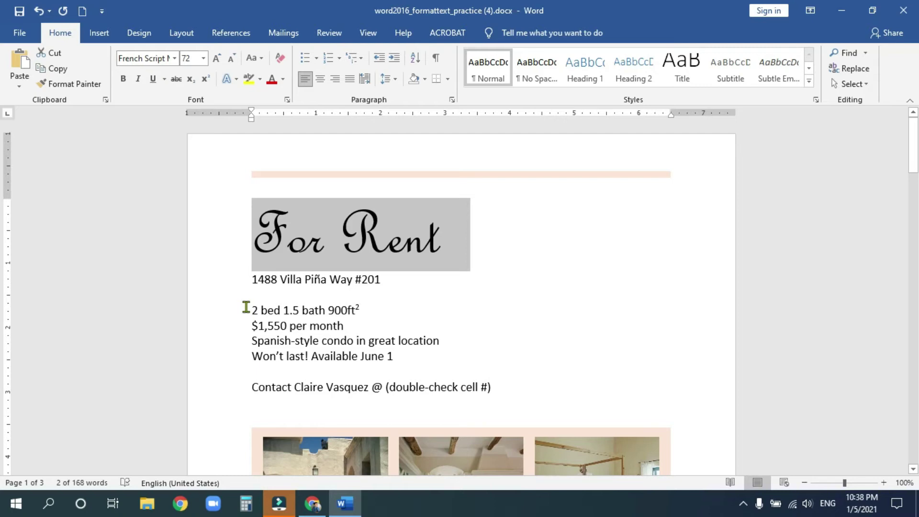
click(174, 59)
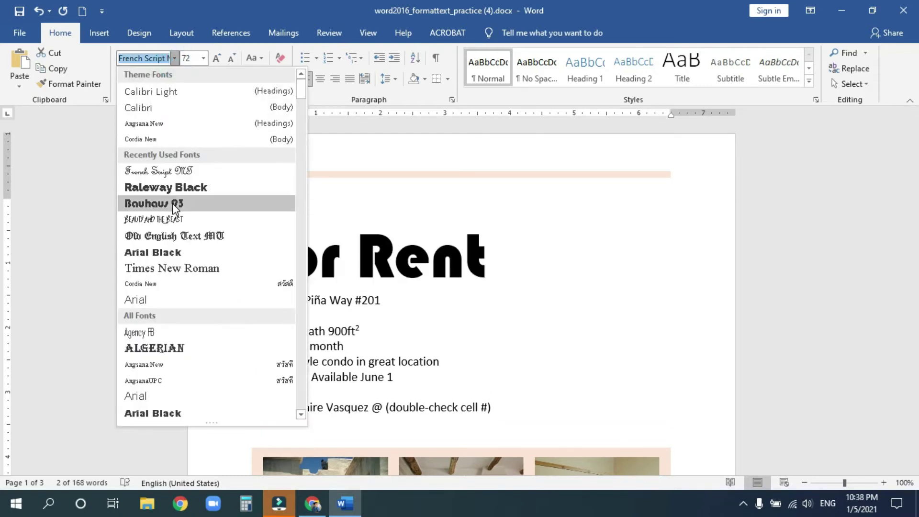
click(164, 261)
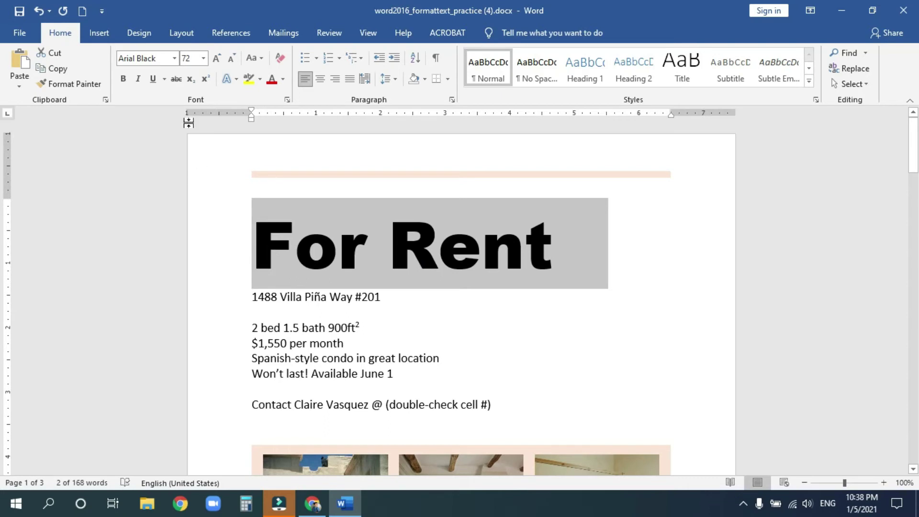
right_click(149, 126)
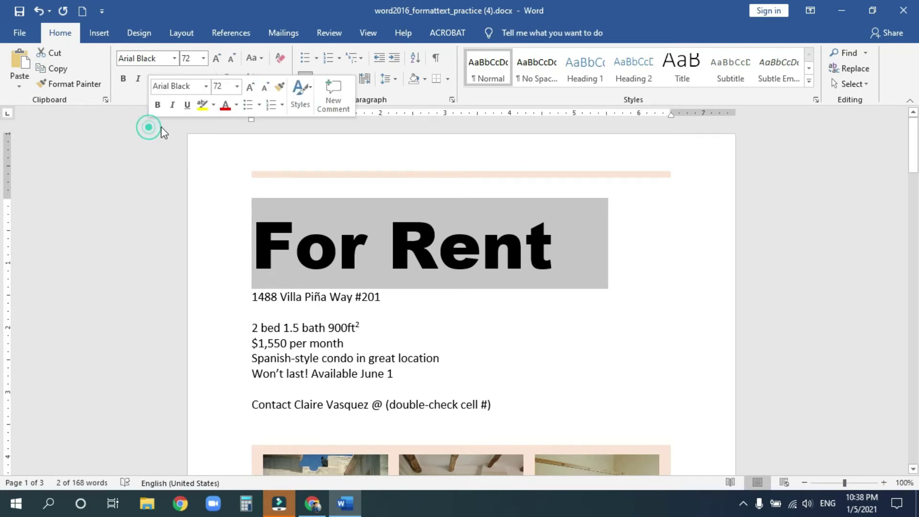
click(129, 170)
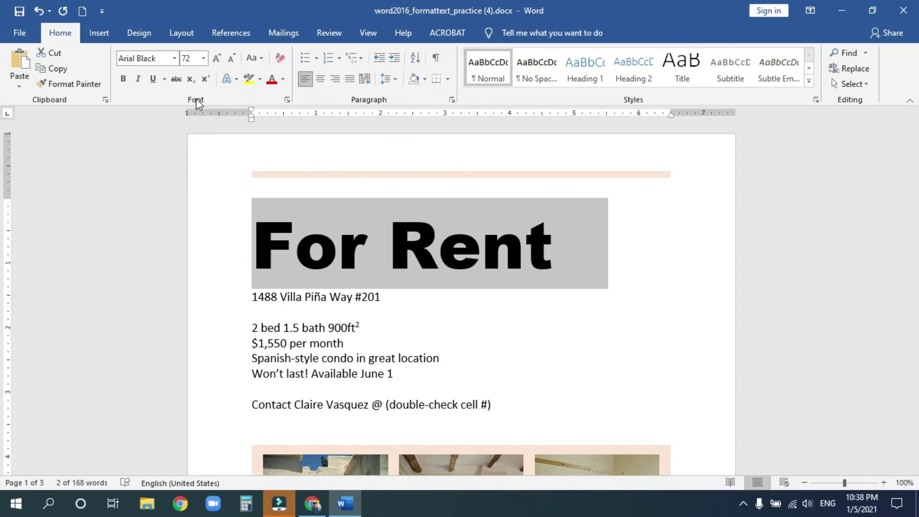
Step: Give the For Rent heading the Orange, Accent 2, Lighter 40% font colour, then deselect it
click(282, 81)
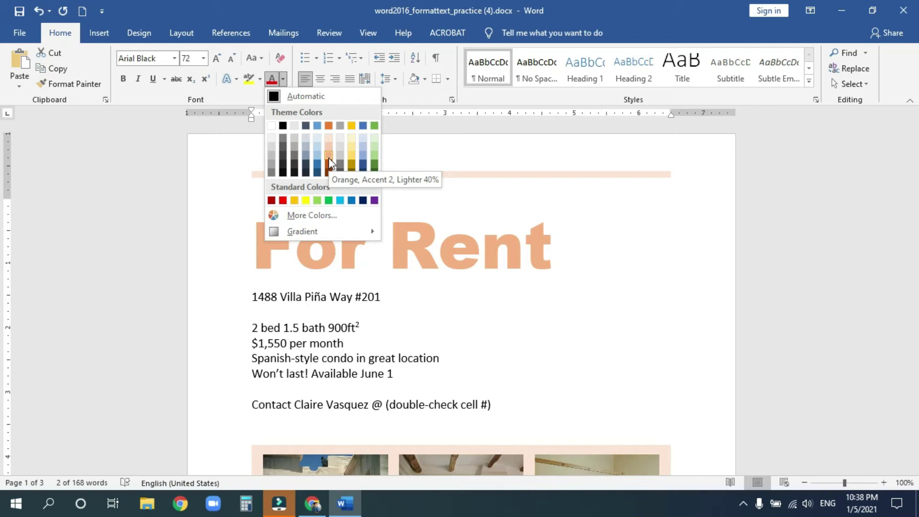
click(306, 216)
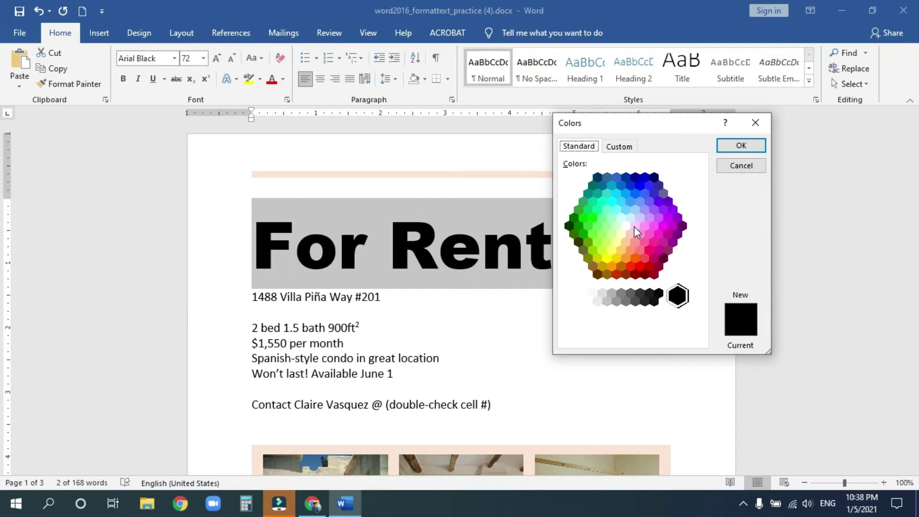
click(622, 147)
click(580, 147)
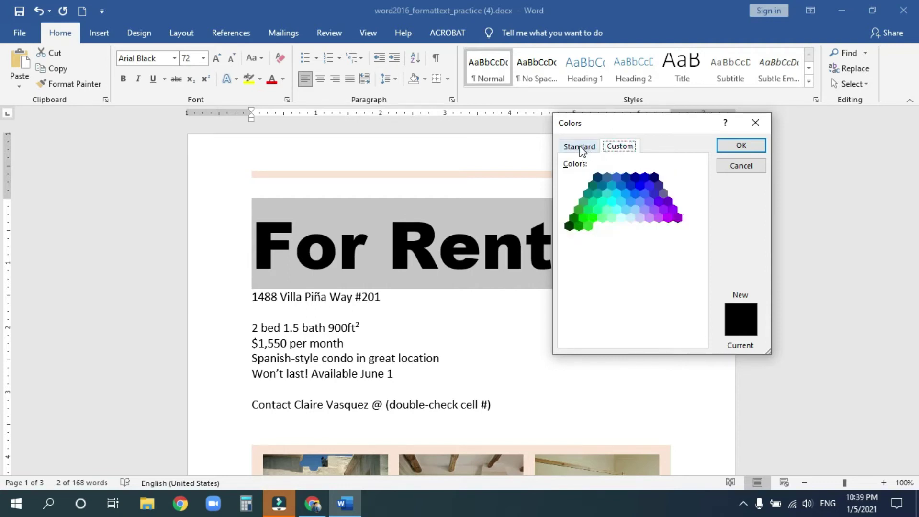
click(740, 165)
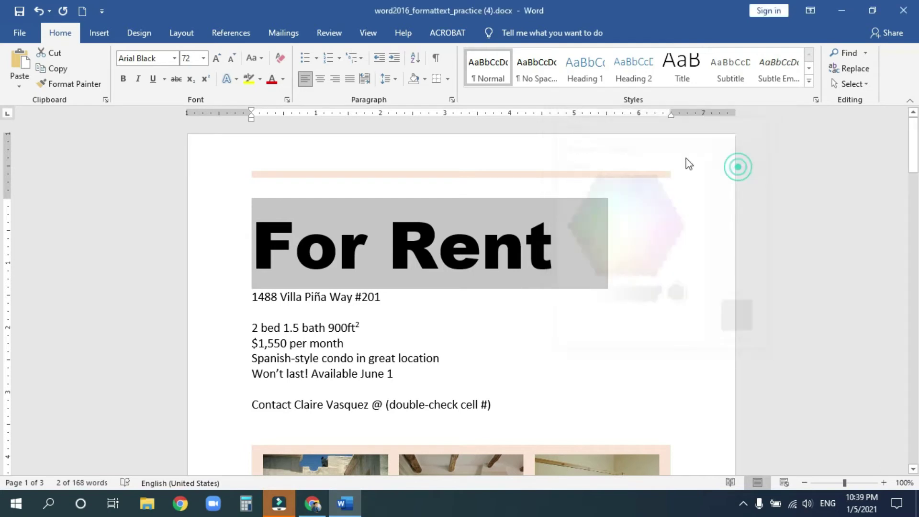
click(283, 79)
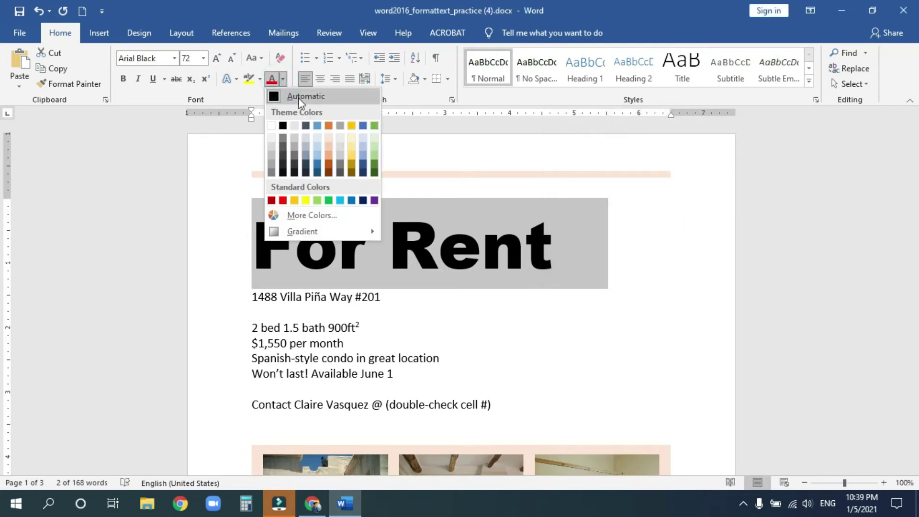
click(328, 160)
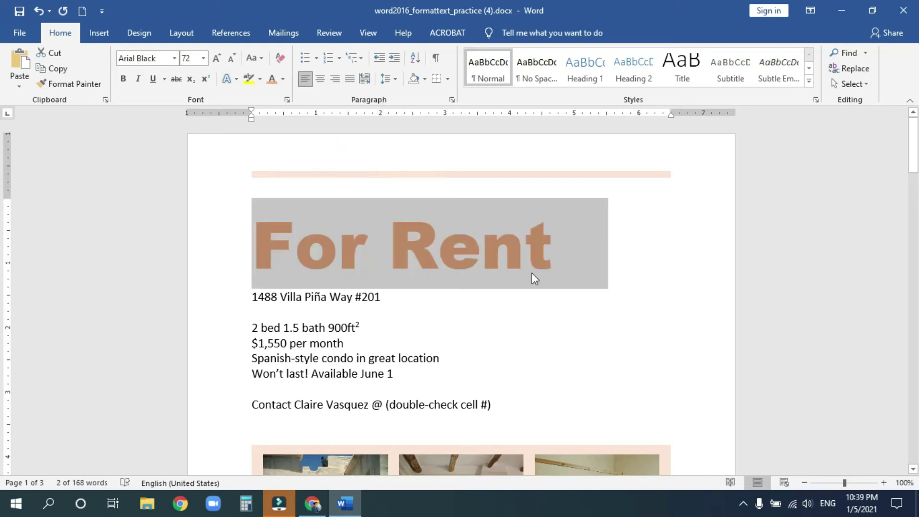
click(639, 267)
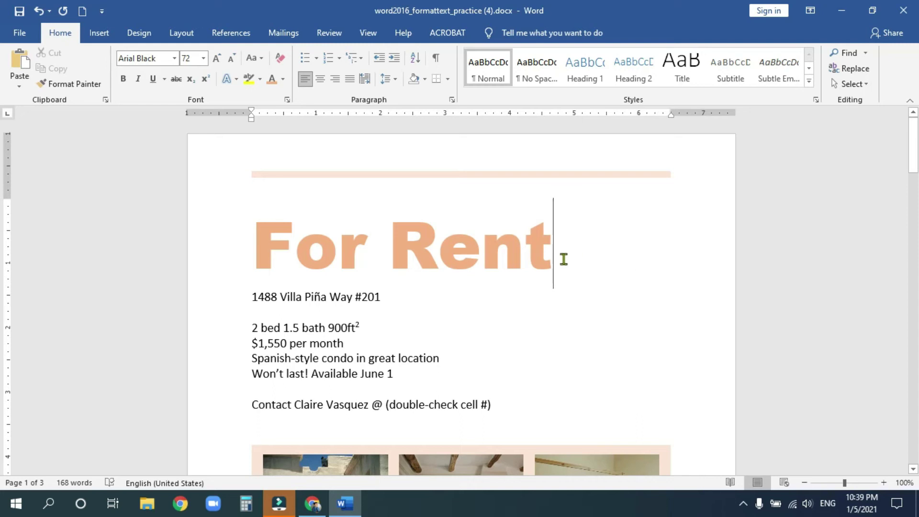
Step: Select the 'Spanish-style condo in great location' line and toggle Bold off with Ctrl+B
double_click(494, 251)
click(481, 254)
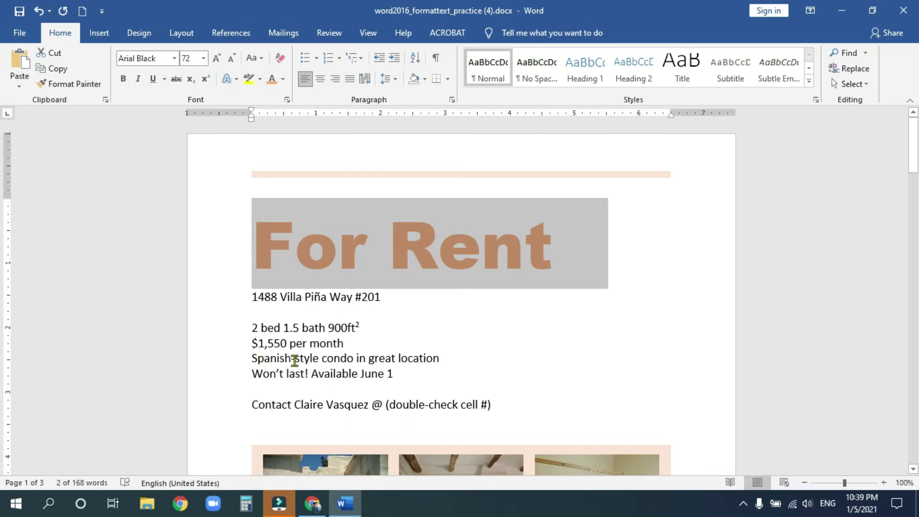
triple_click(385, 359)
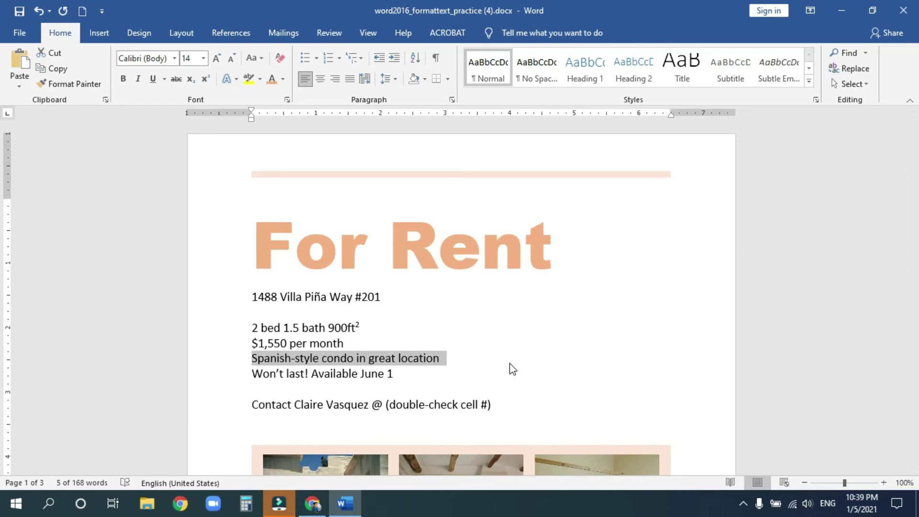
key(ctrl+b)
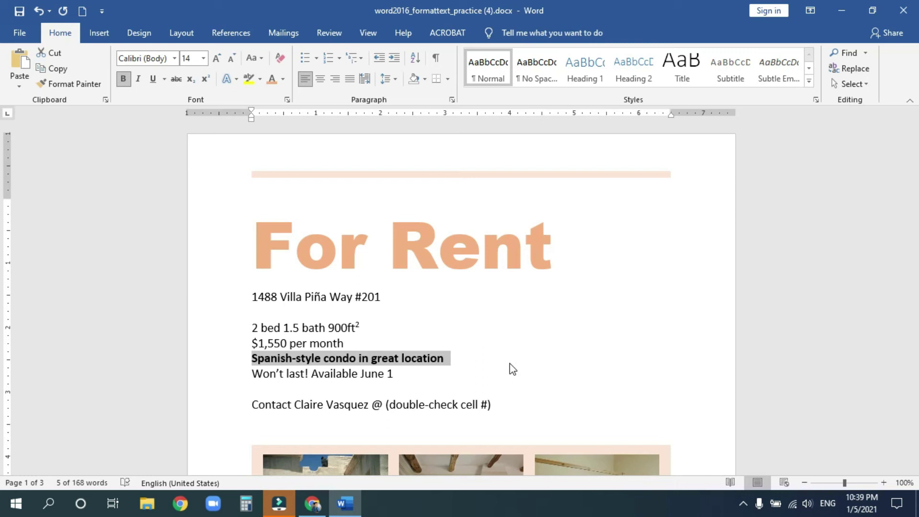
key(ctrl+b)
key(ctrl+b)
key(ctrl+b)
key(ctrl+b)
key(ctrl+b)
key(ctrl+b)
key(ctrl+b)
key(ctrl+b)
key(ctrl+b)
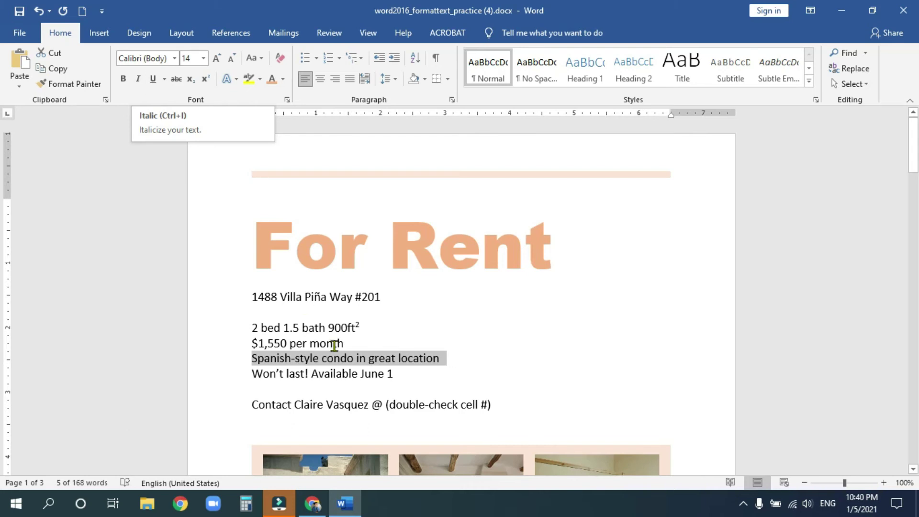
Step: Apply bold, italic and underline to the condo location line with Ctrl+B, Ctrl+I and Ctrl+U
key(ctrl+i)
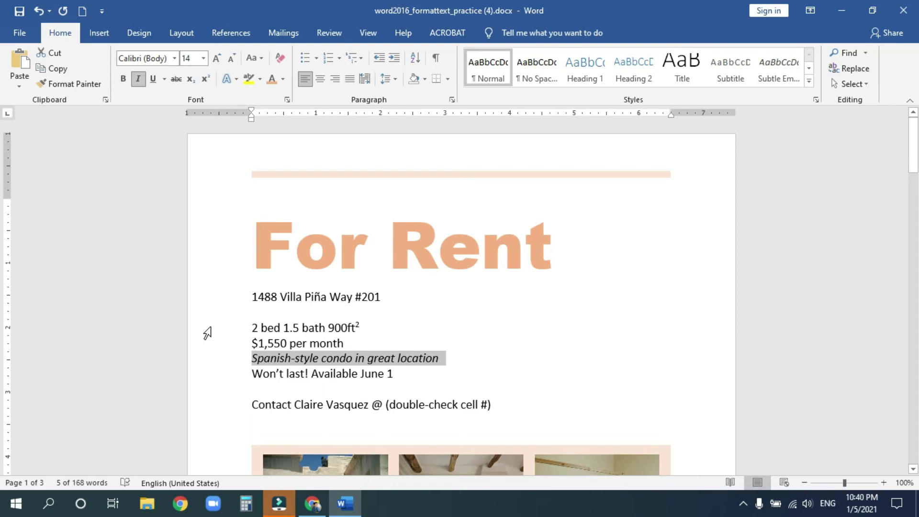
key(ctrl+i)
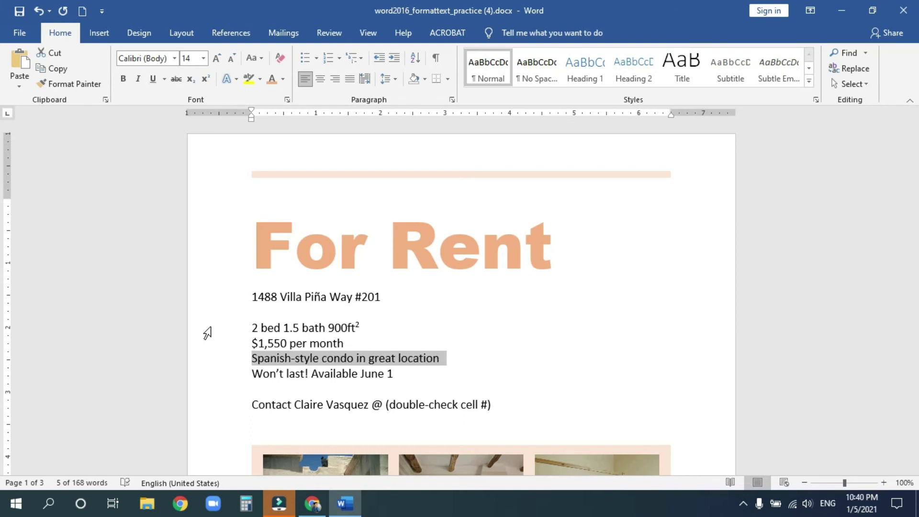
key(ctrl+i)
key(ctrl+i)
key(ctrl+b)
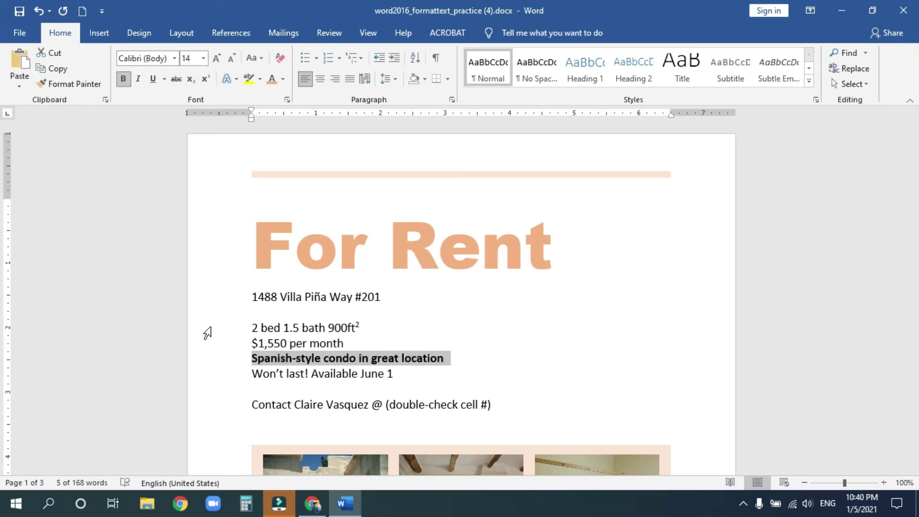
key(ctrl+i)
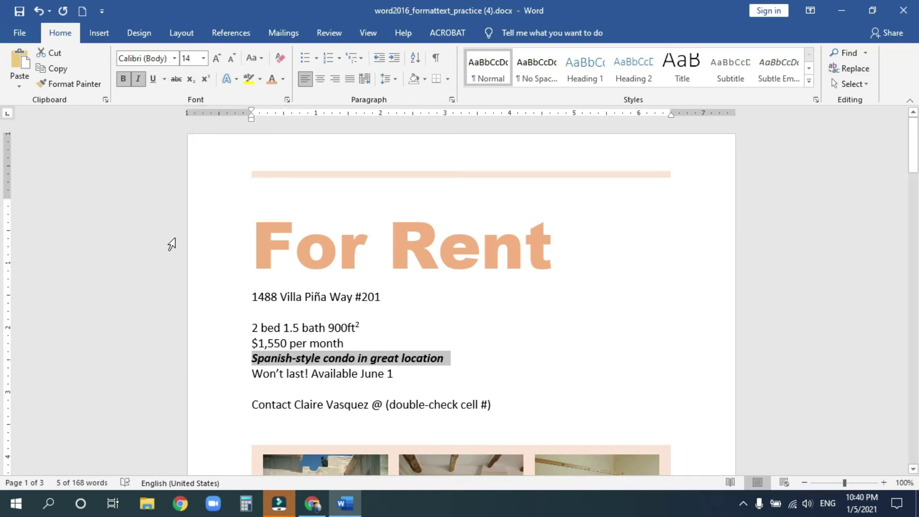
key(ctrl+u)
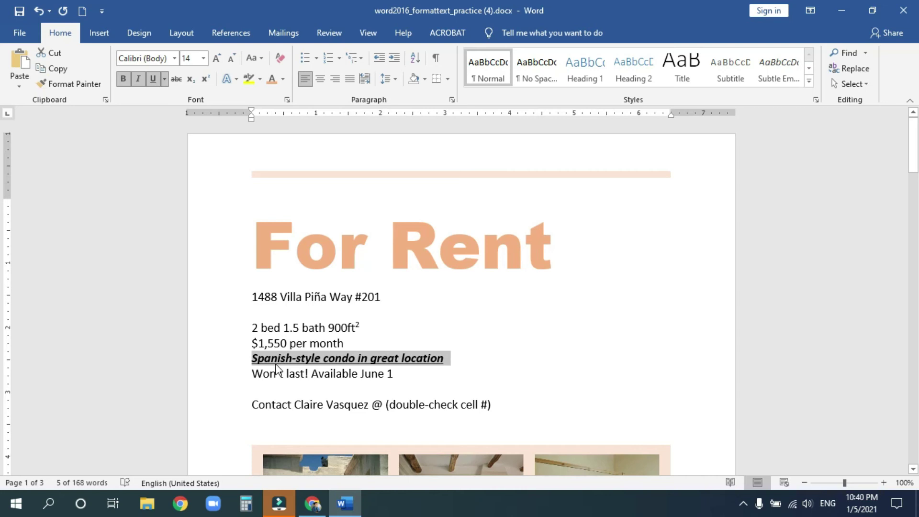
Step: Try double, then wavy underline on the condo line, then undo and deselect
click(165, 82)
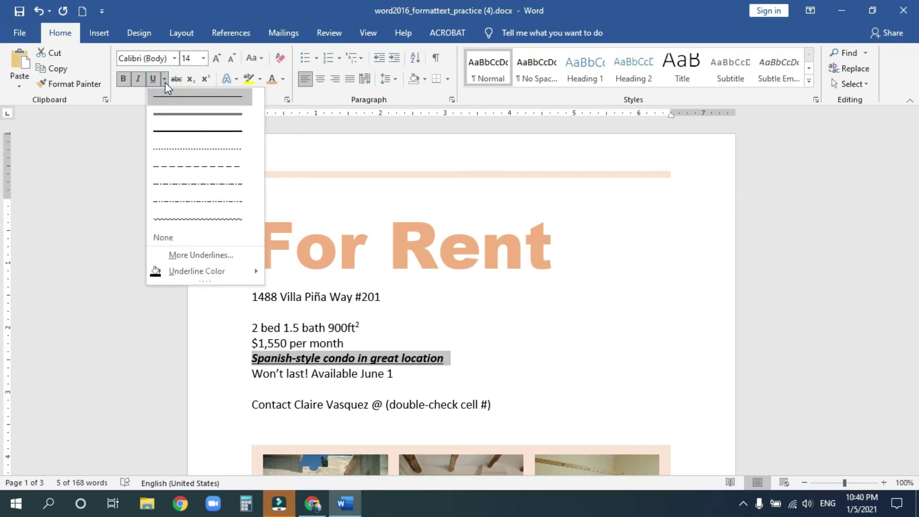
click(184, 113)
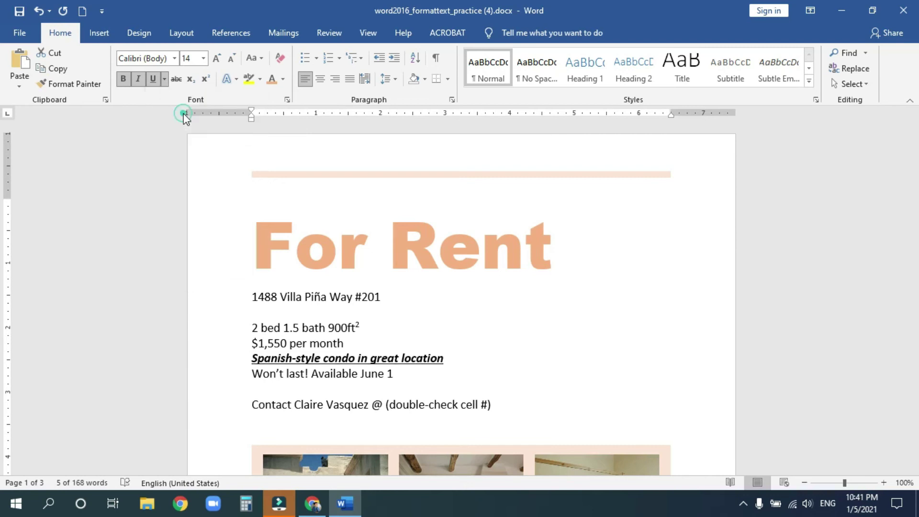
click(165, 80)
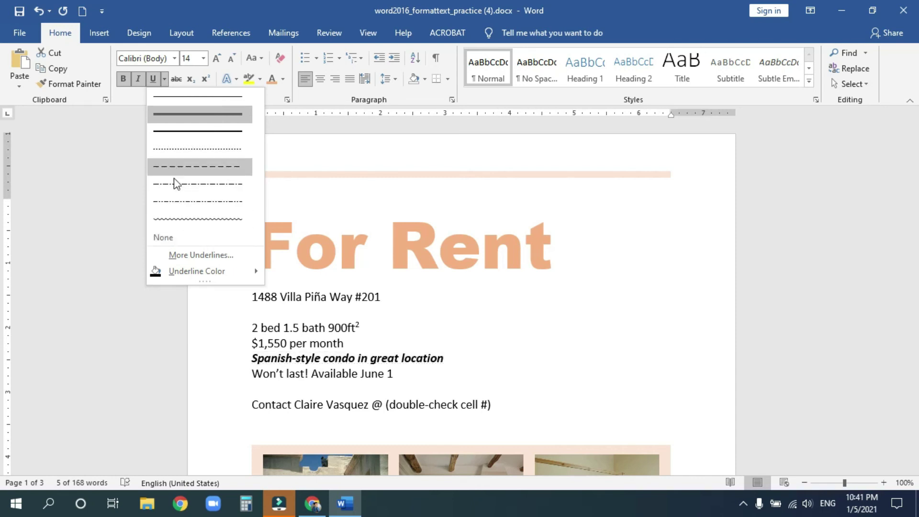
click(209, 220)
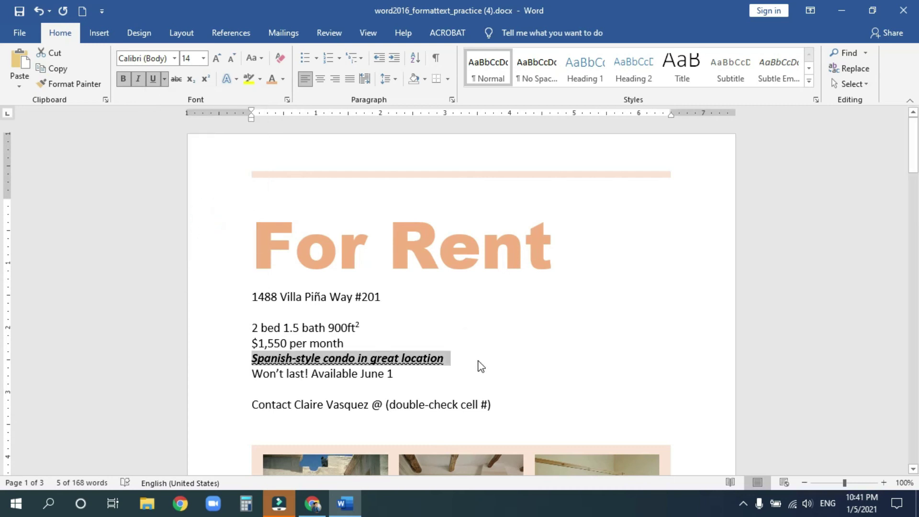
key(ctrl+z)
key(ctrl+z)
key(ctrl+z)
key(ctrl+z)
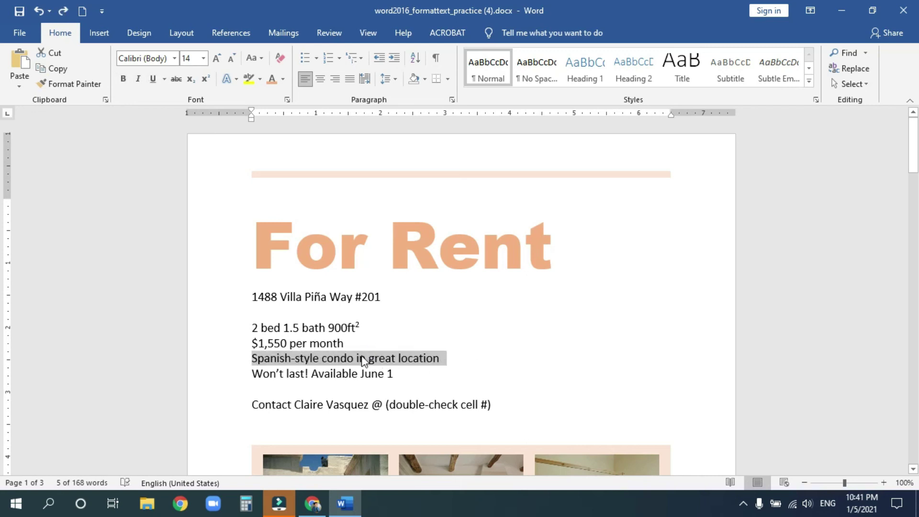
click(562, 270)
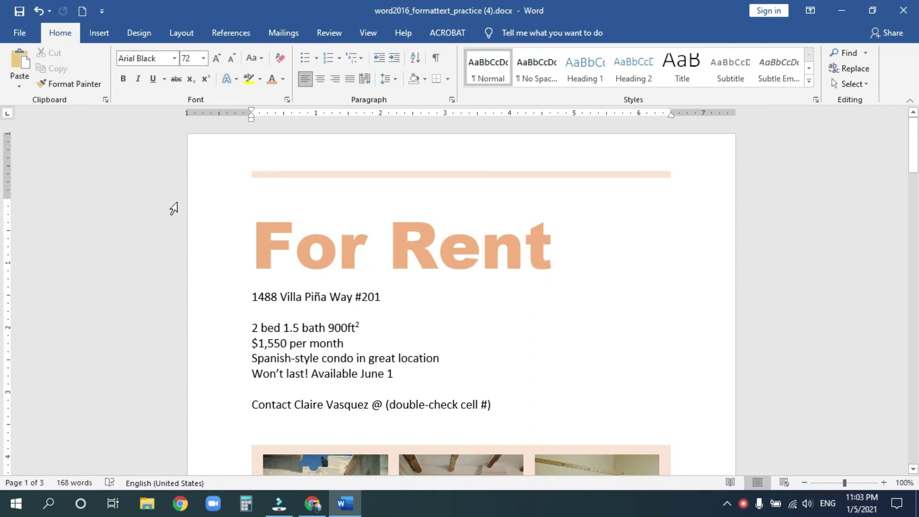
Step: Go to the Save As page in the File Backstage view
click(19, 33)
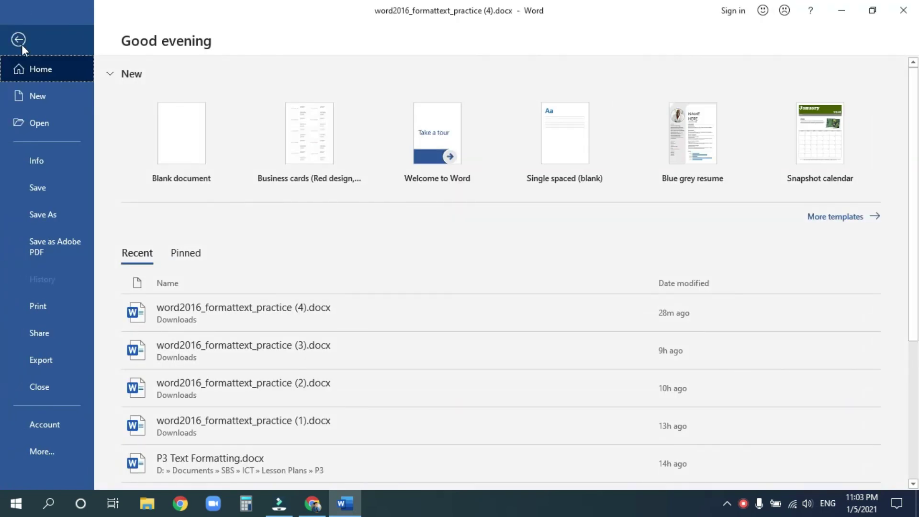
click(52, 219)
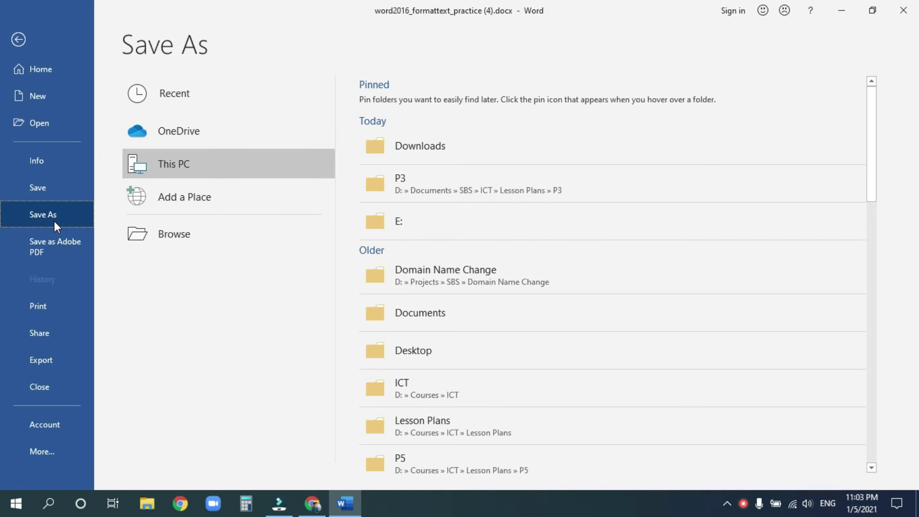
Step: Create a 'Nickname P3A' folder inside Documents and open it
click(176, 234)
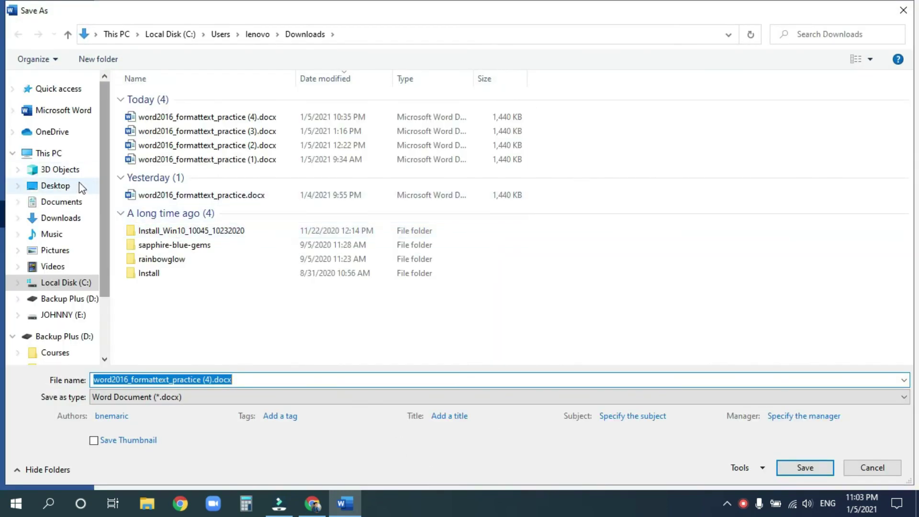
click(65, 203)
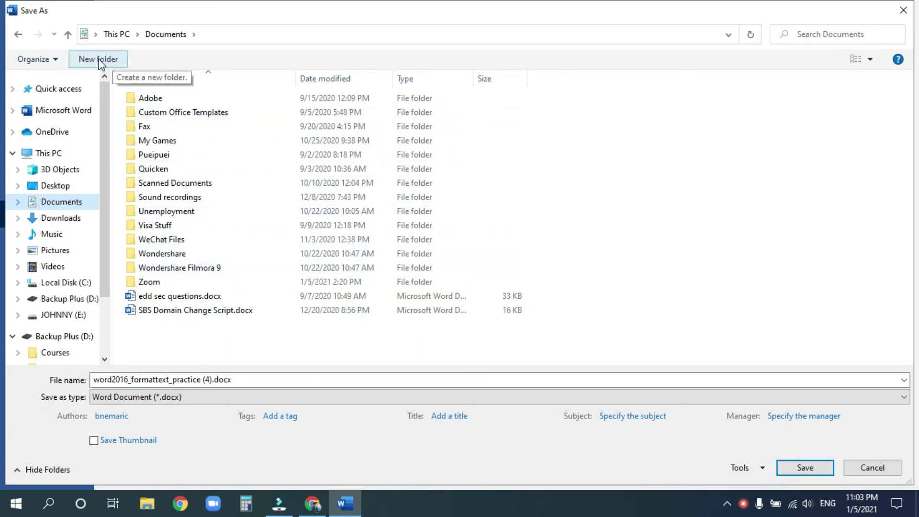
click(101, 60)
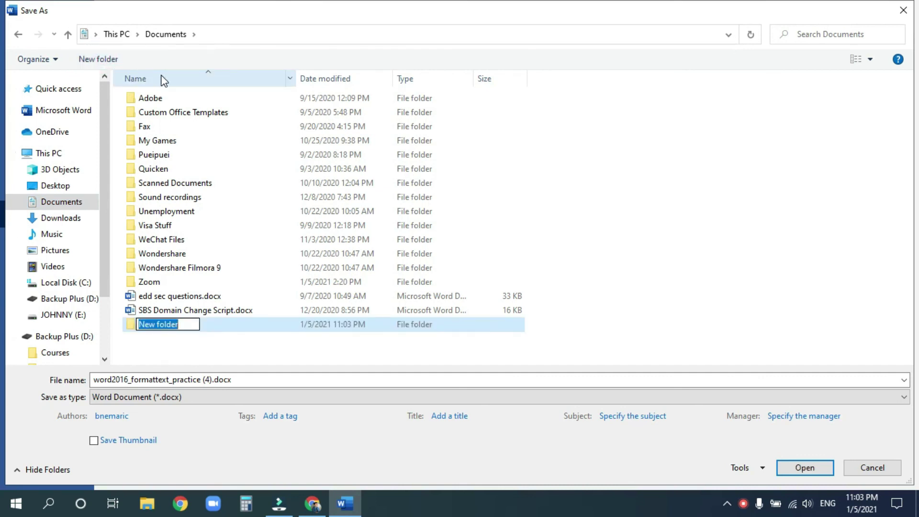
text(Nickname)
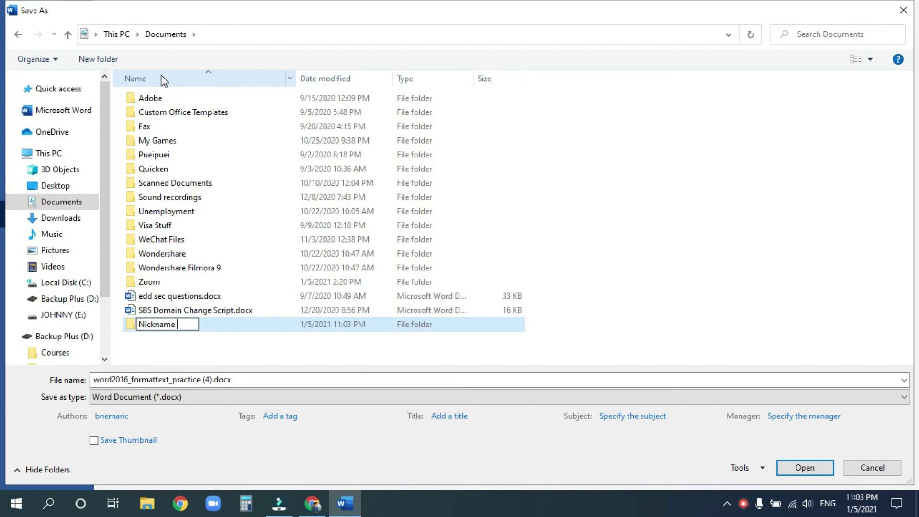
text( P3A)
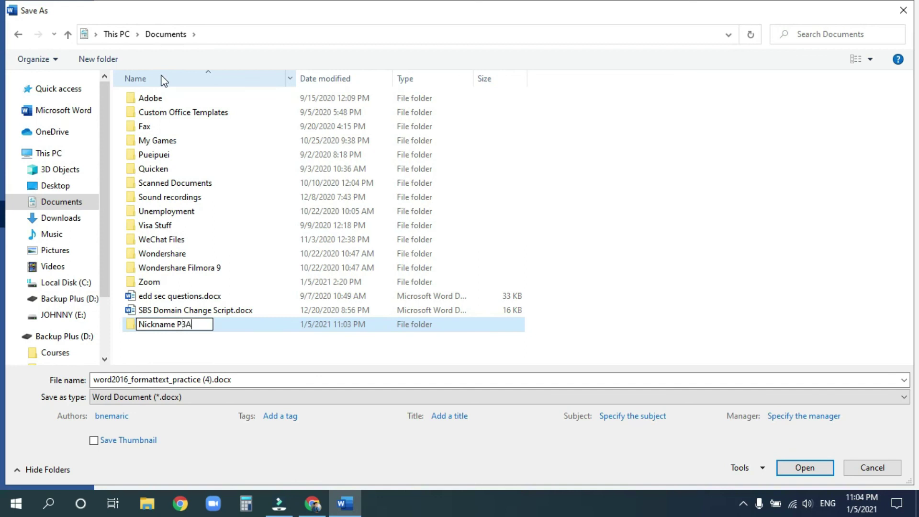
key(Return)
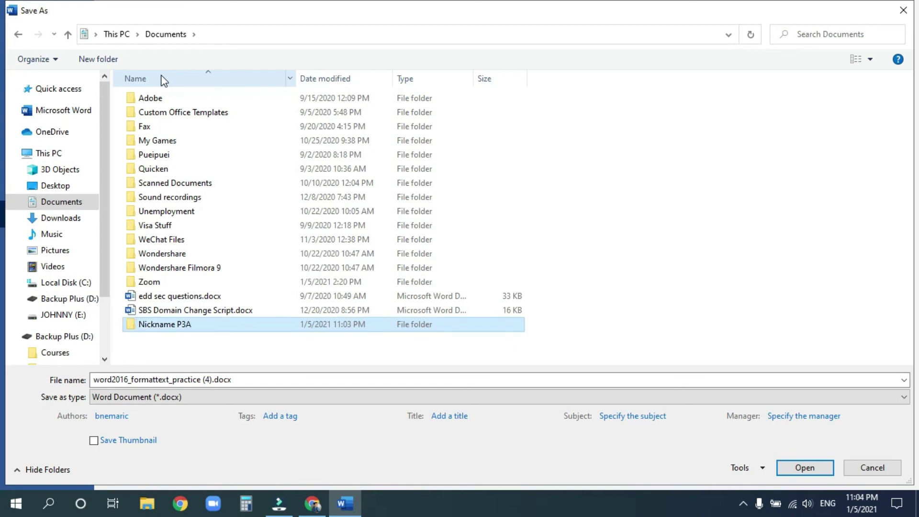
double_click(157, 325)
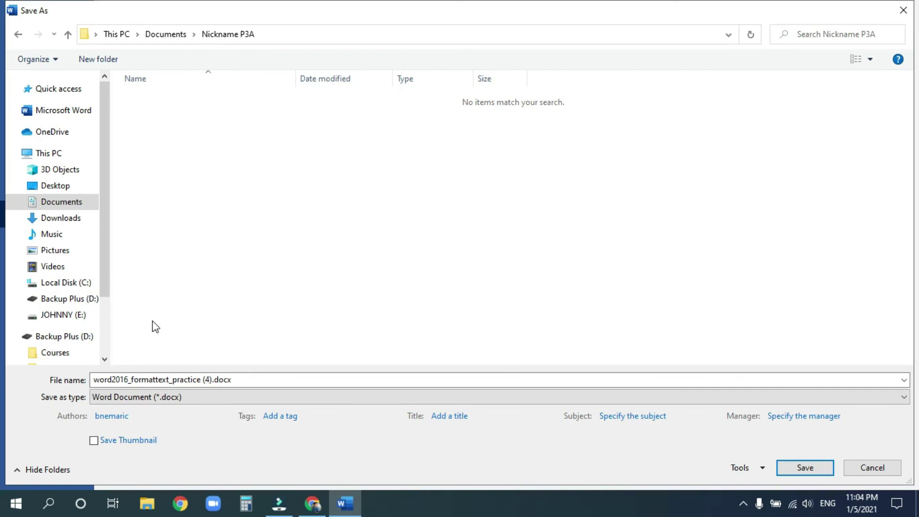
Step: Change the file name to word2016_formattext_practice nickname P3A, replacing the '(4)'
click(150, 378)
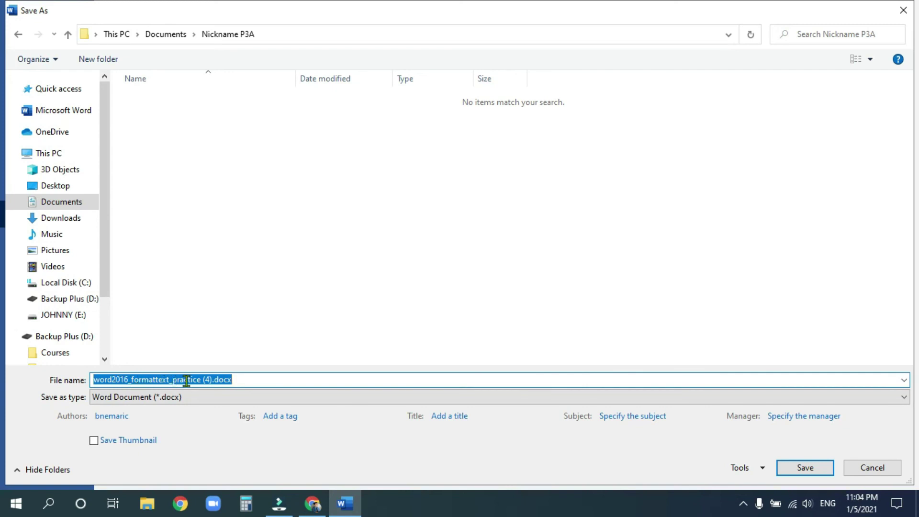
click(210, 379)
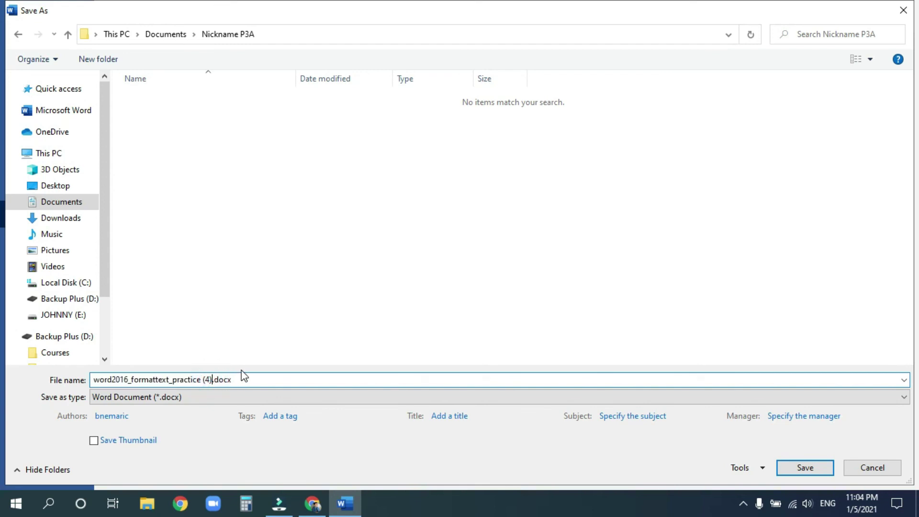
key(BackSpace)
key(BackSpace)
key(BackSpace)
text(nickname P3A)
Step: Save the flyer into the Nickname P3A folder
click(785, 467)
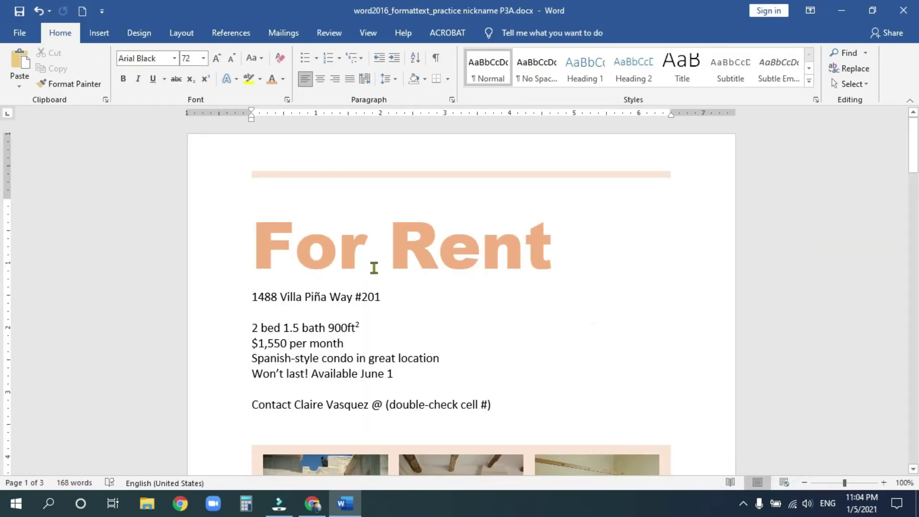